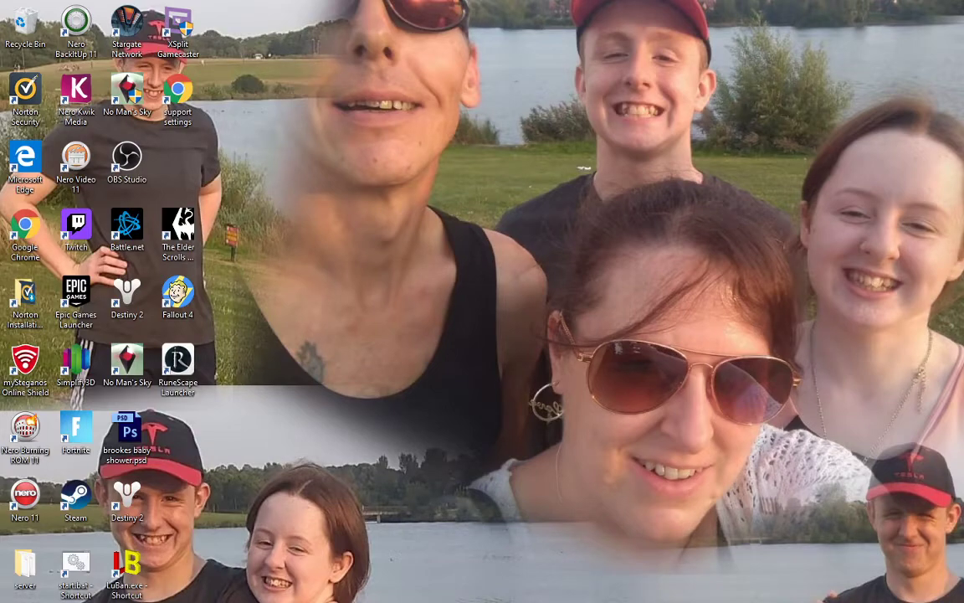
# Switch to Coollage, start a new collage and open the file picker for adding pictures
pyautogui.click(344, 601)
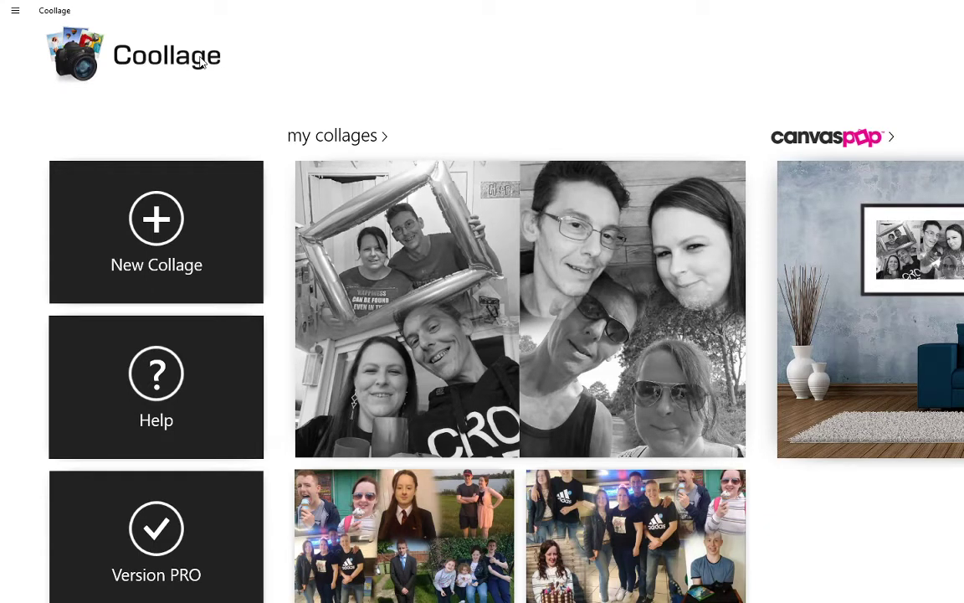
pyautogui.click(159, 220)
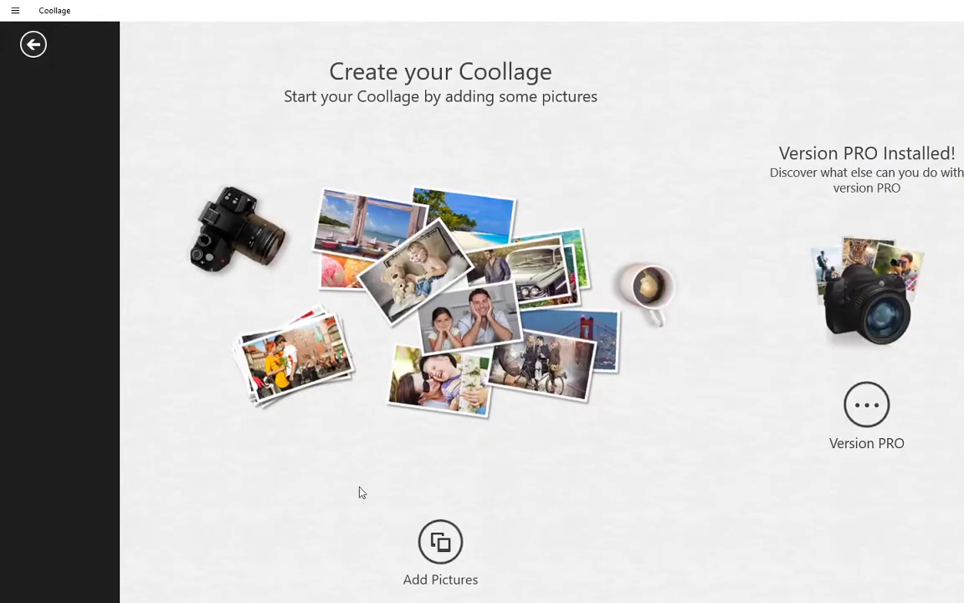
pyautogui.click(436, 544)
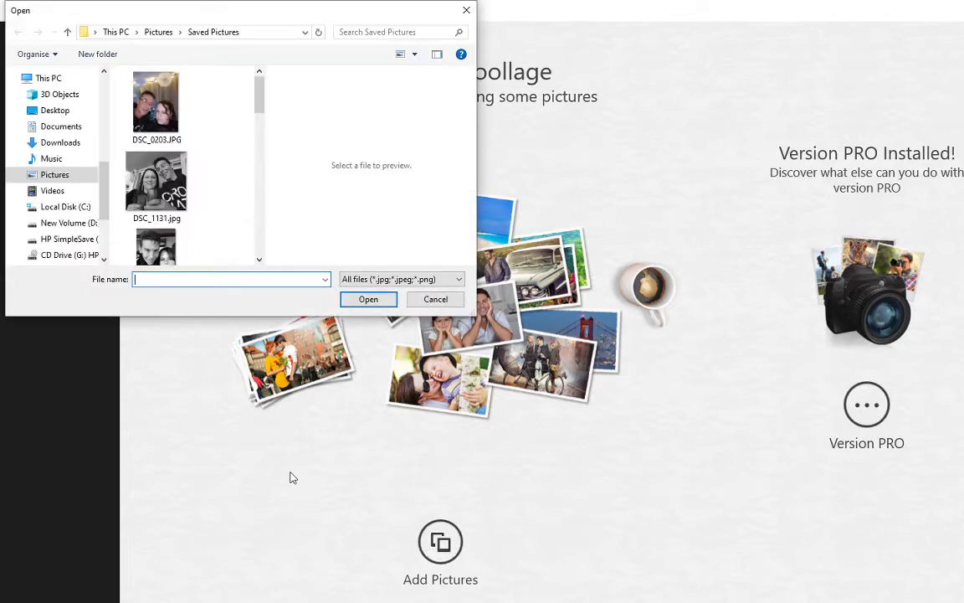
# Look through the dated folders in Pictures for images to use in the collage
pyautogui.click(30, 177)
pyautogui.scroll(-5, 133, 139)
pyautogui.scroll(-2, 198, 132)
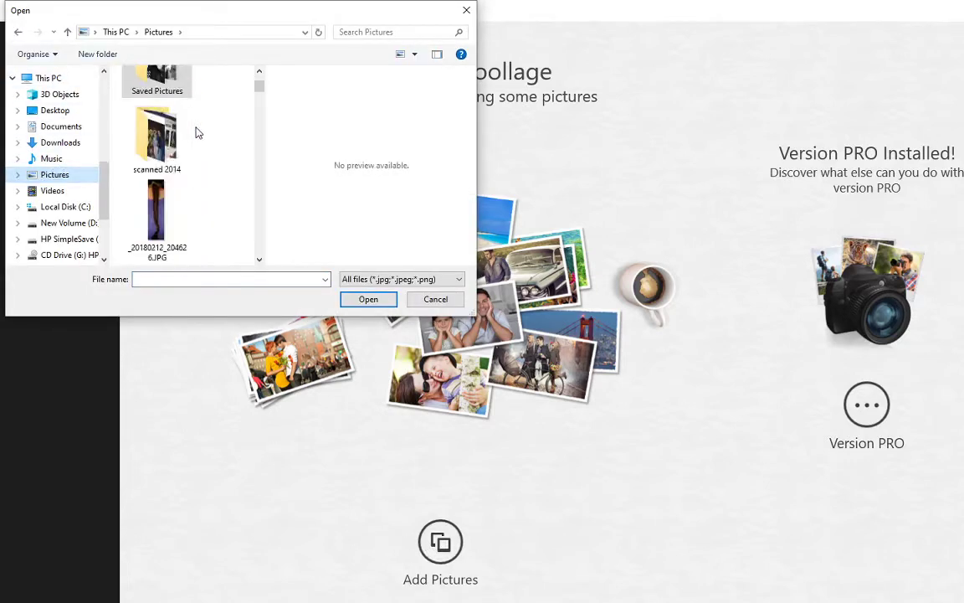
pyautogui.scroll(-8, 198, 132)
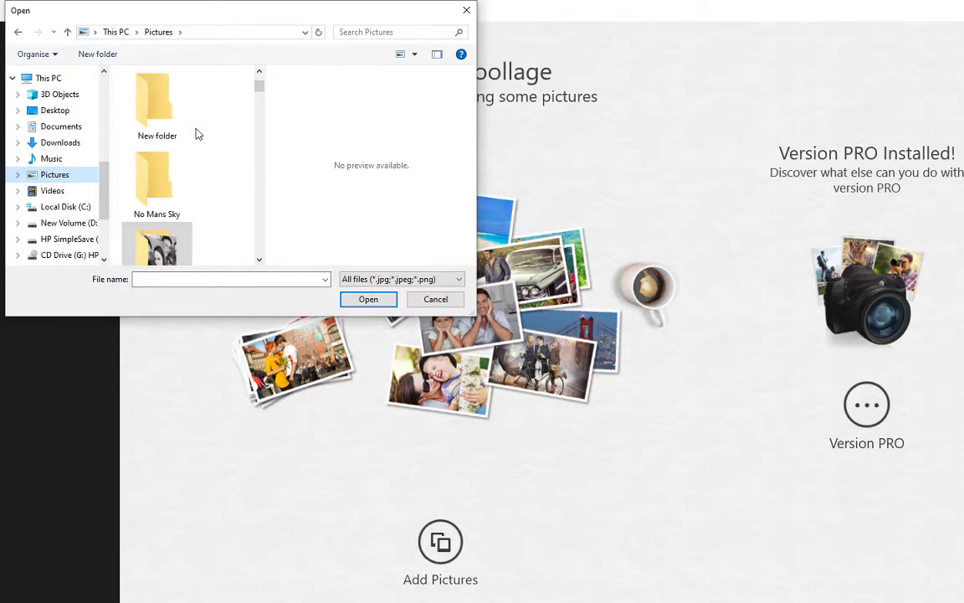
pyautogui.scroll(15, 197, 134)
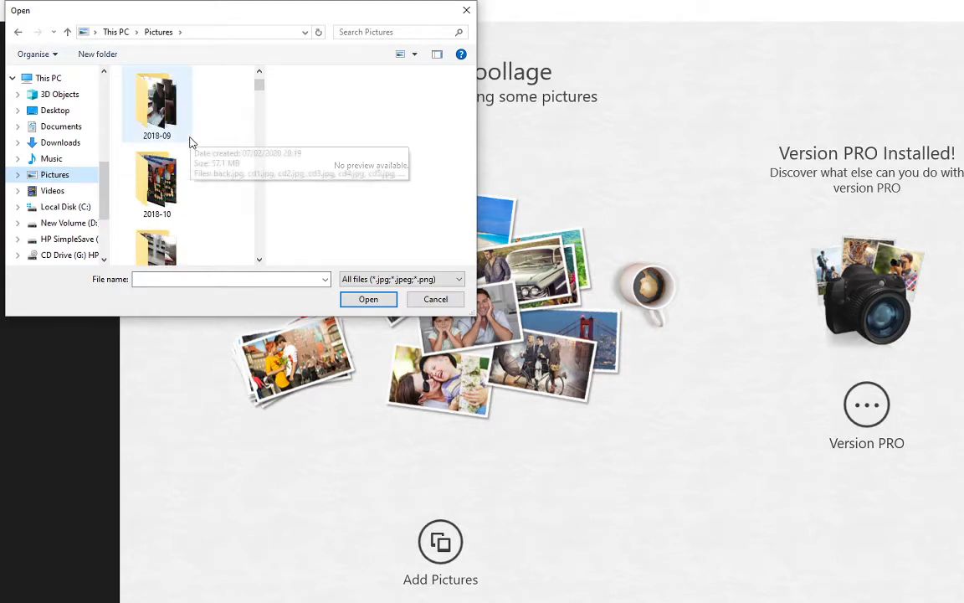
pyautogui.scroll(12, 189, 146)
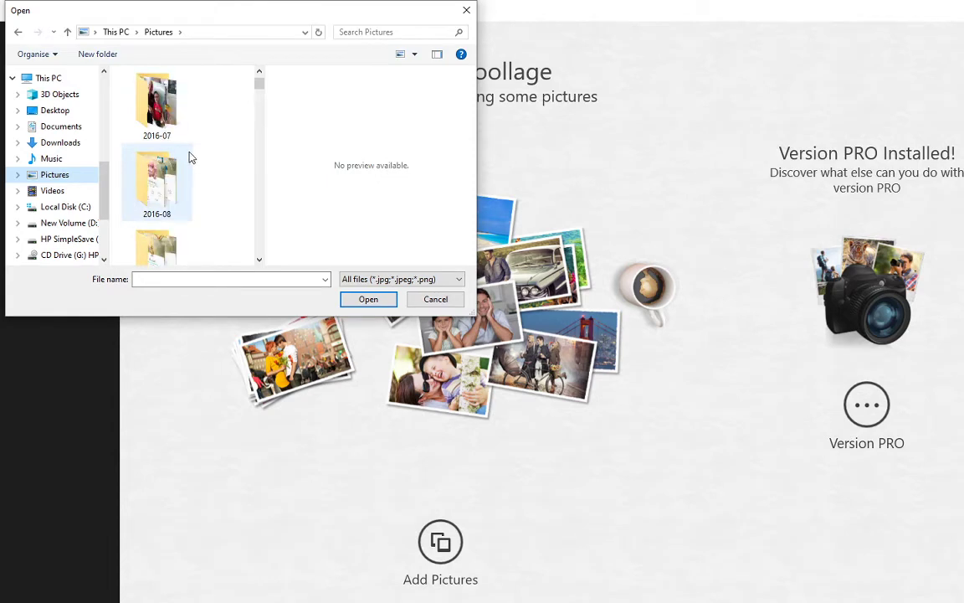
pyautogui.scroll(8, 188, 160)
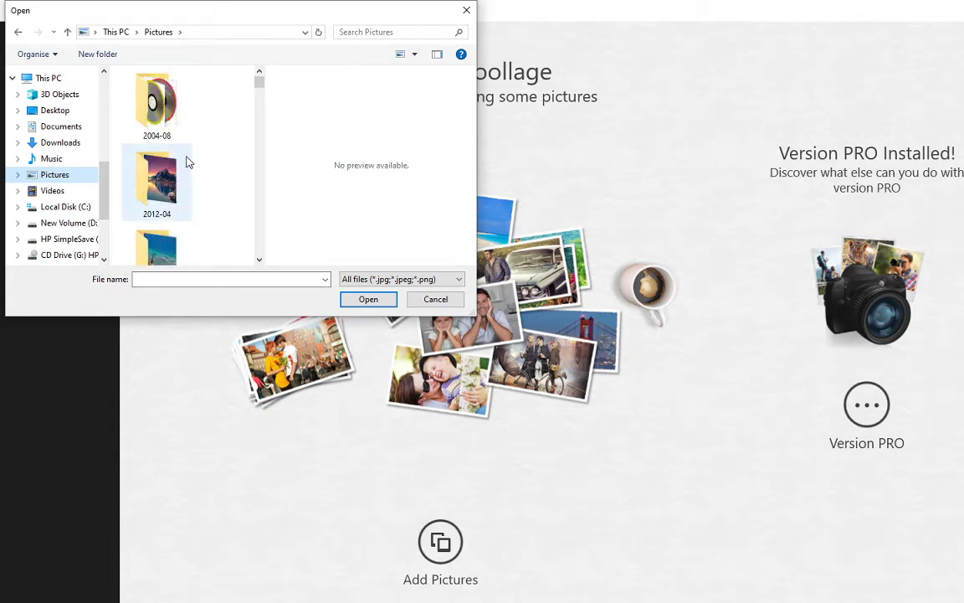
pyautogui.scroll(-2, 200, 163)
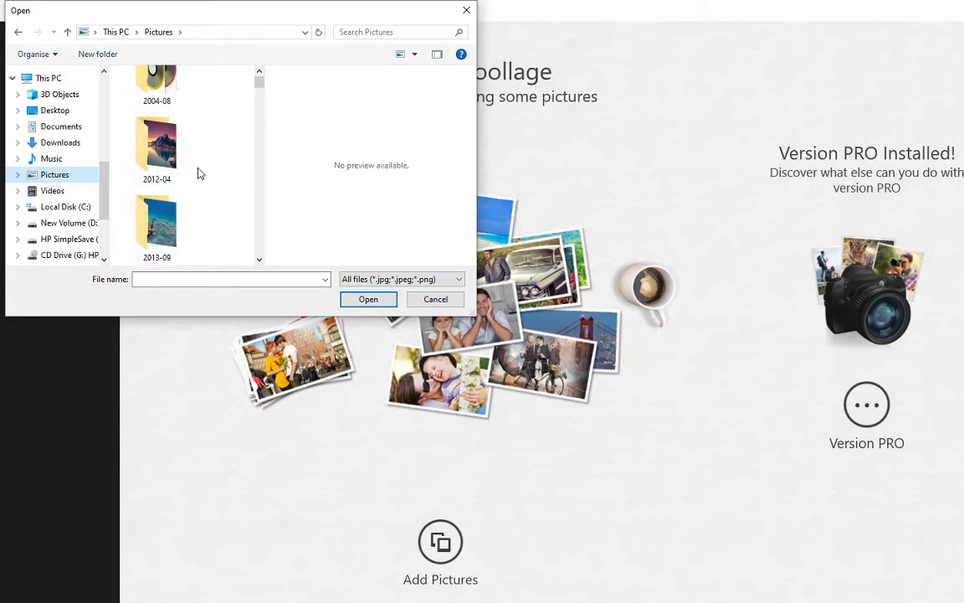
pyautogui.scroll(-3, 198, 172)
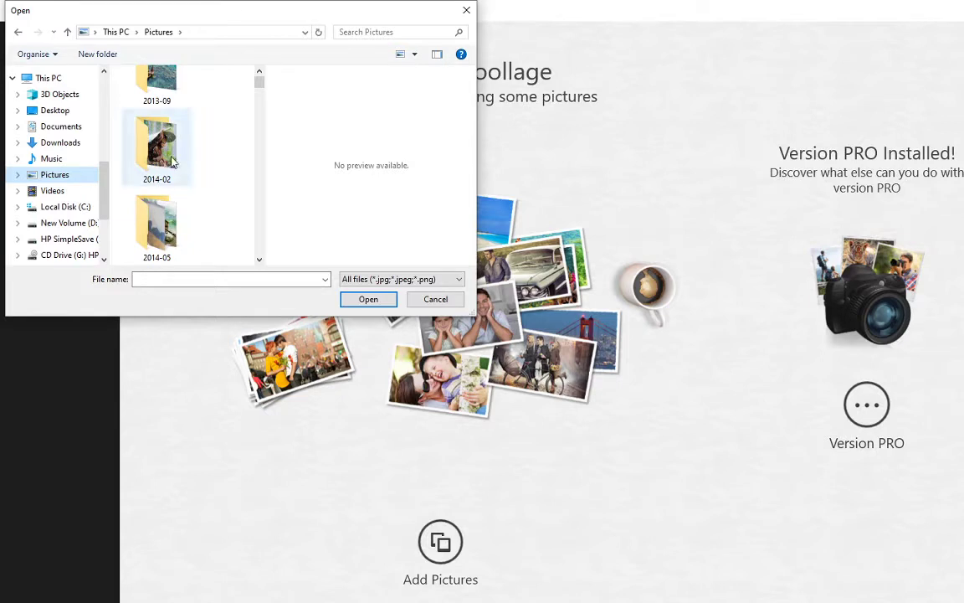
pyautogui.scroll(-4, 191, 159)
pyautogui.scroll(3, 193, 159)
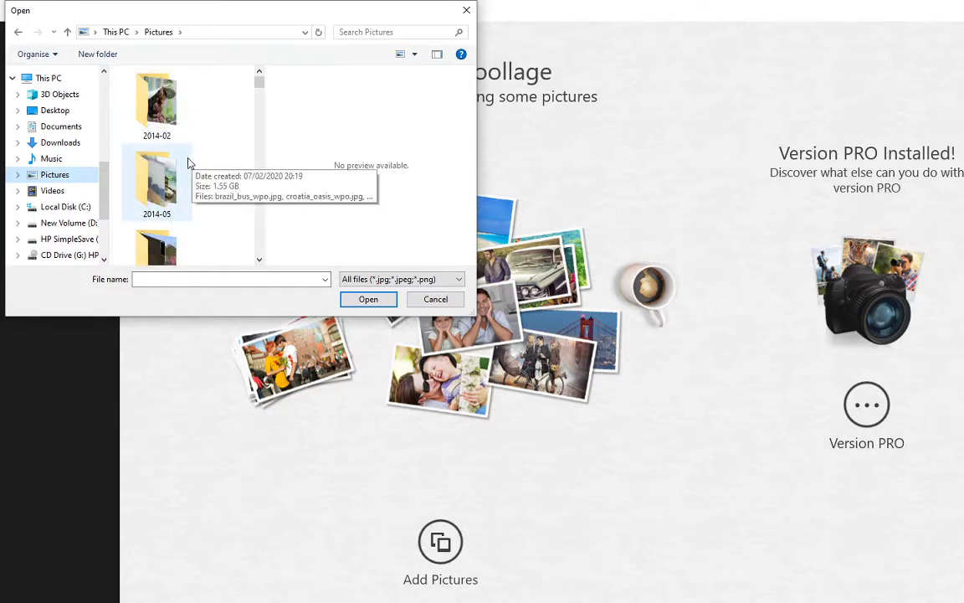
pyautogui.scroll(1, 188, 162)
# Check the 2014-02 and 2014-05 folders for suitable images and return to the Pictures folder
pyautogui.doubleClick(162, 178)
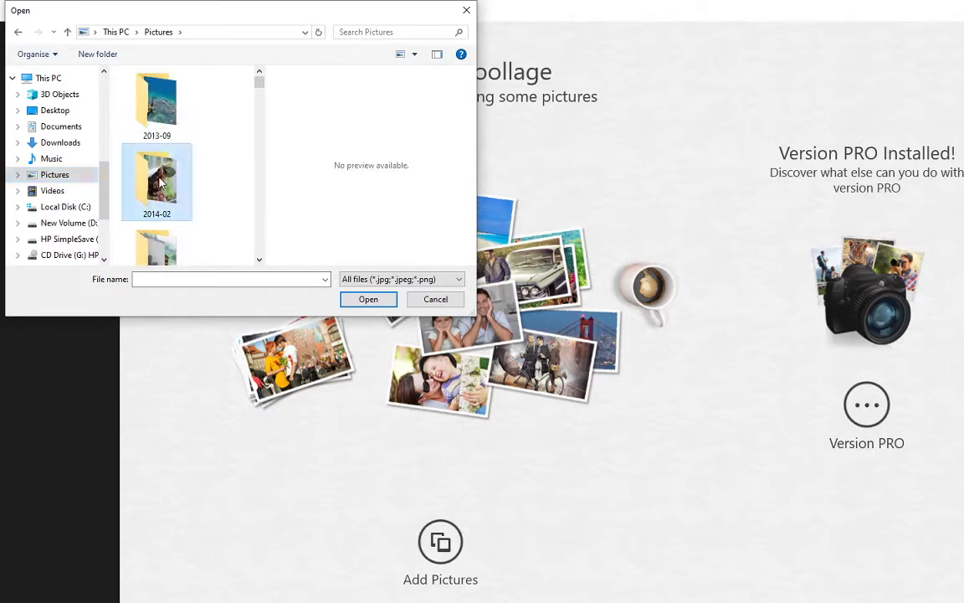
pyautogui.click(67, 34)
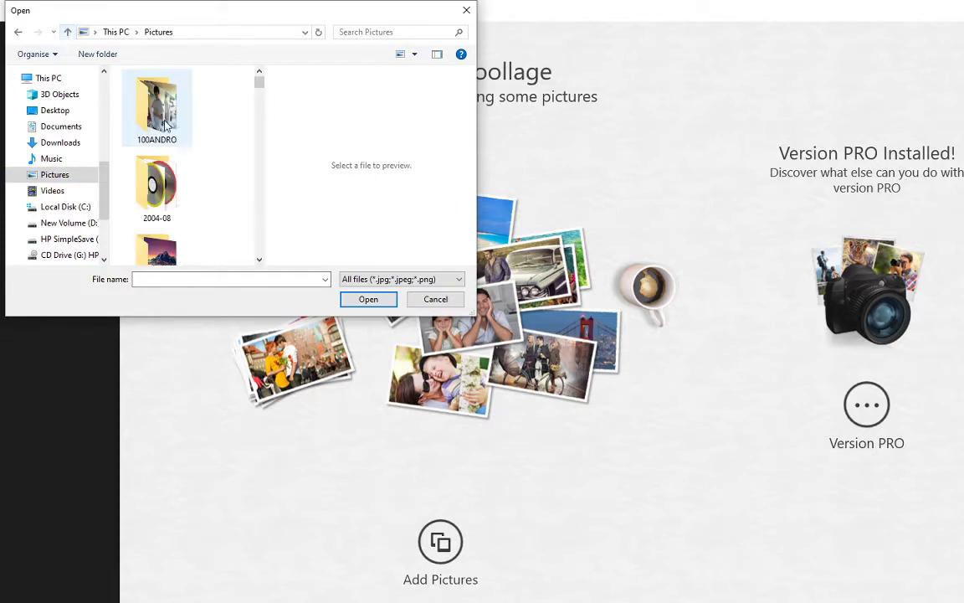
pyautogui.scroll(2, 194, 150)
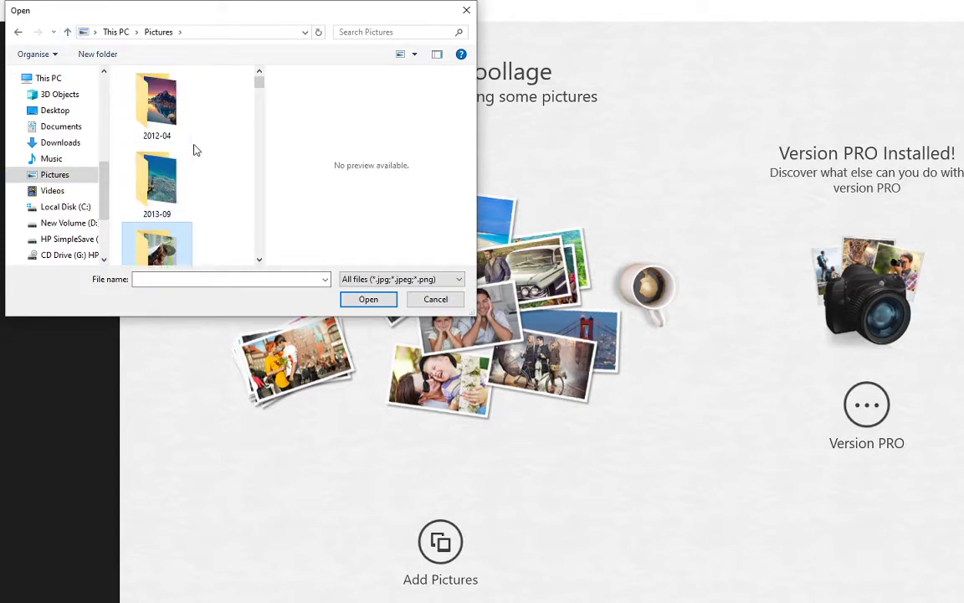
pyautogui.scroll(-3, 168, 167)
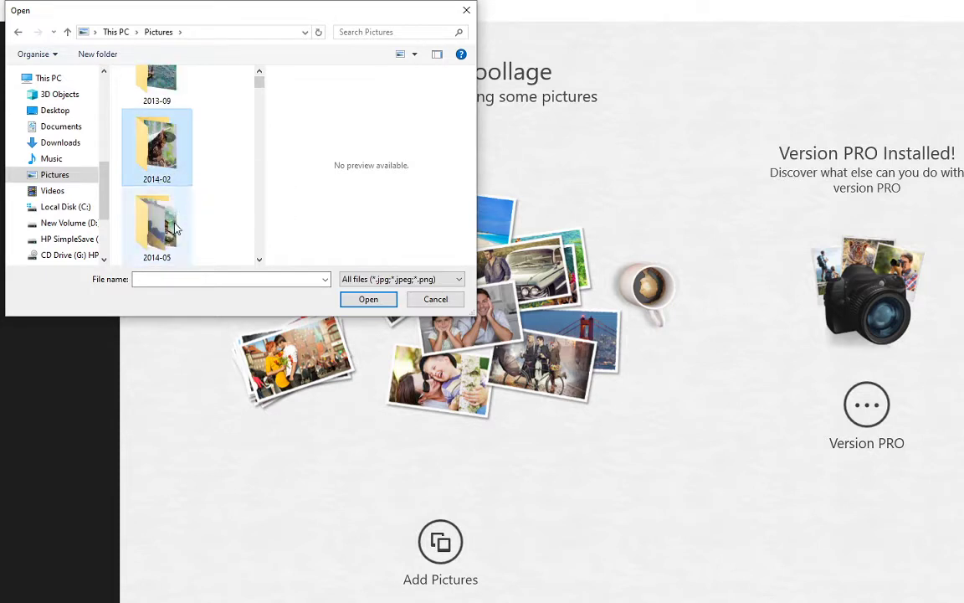
pyautogui.doubleClick(159, 223)
pyautogui.scroll(-5, 201, 179)
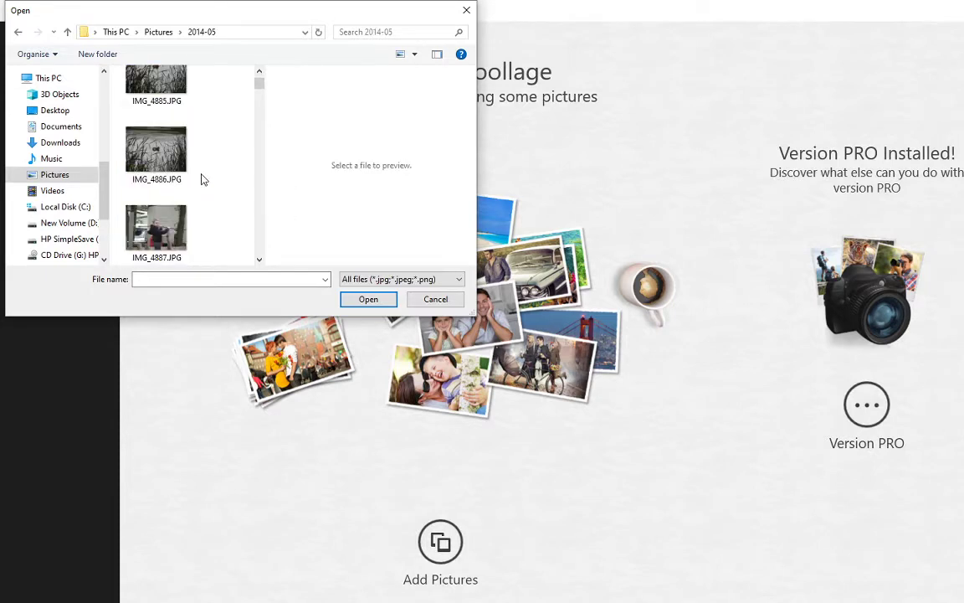
pyautogui.click(68, 32)
# Open the 2014-12 folder and select the tiger images IMG_29707994997800.jpeg and IMG_65520895298015.jpeg
pyautogui.scroll(-10, 184, 184)
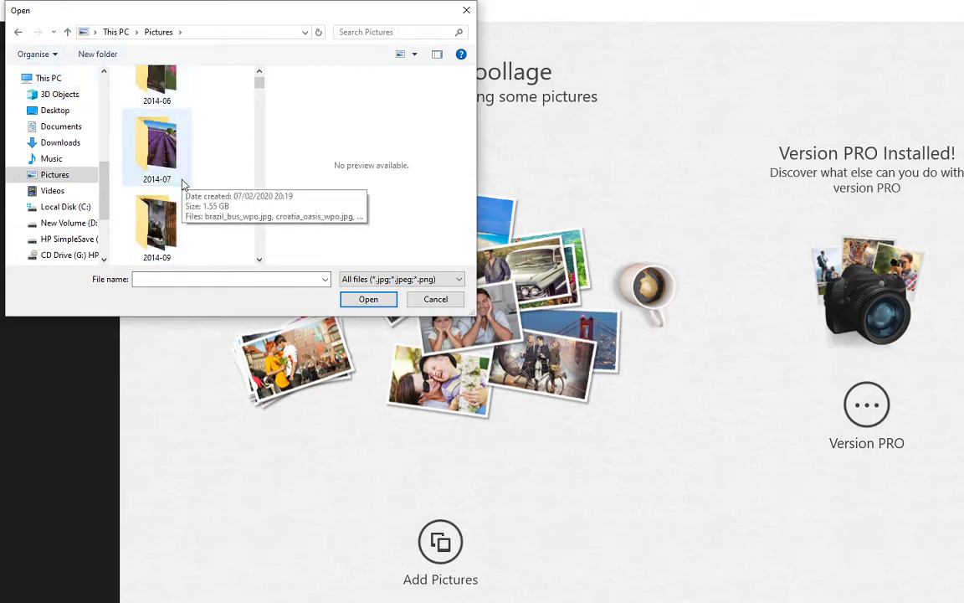
pyautogui.doubleClick(156, 222)
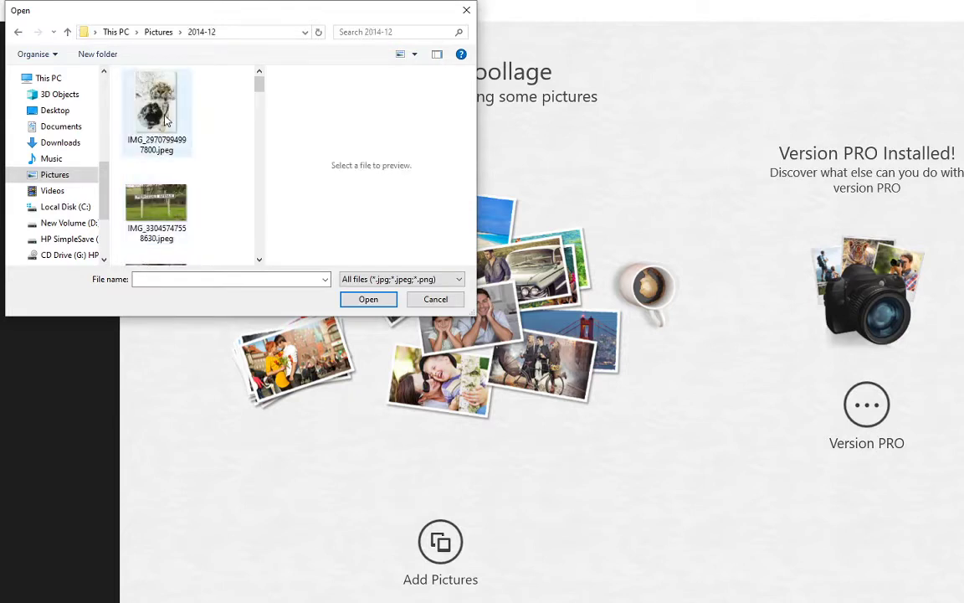
pyautogui.click(165, 117)
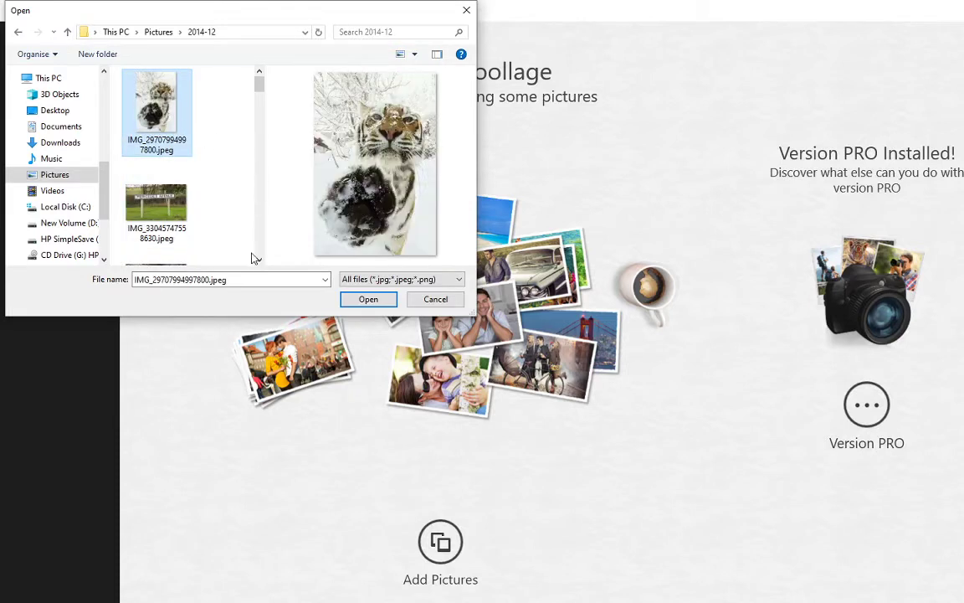
pyautogui.click(260, 262)
pyautogui.click(260, 262)
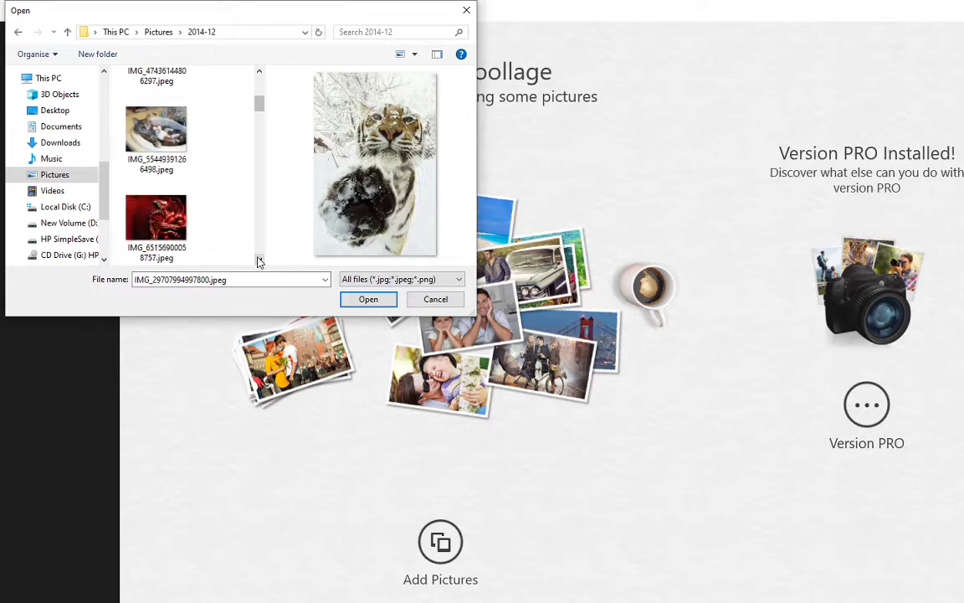
pyautogui.click(260, 262)
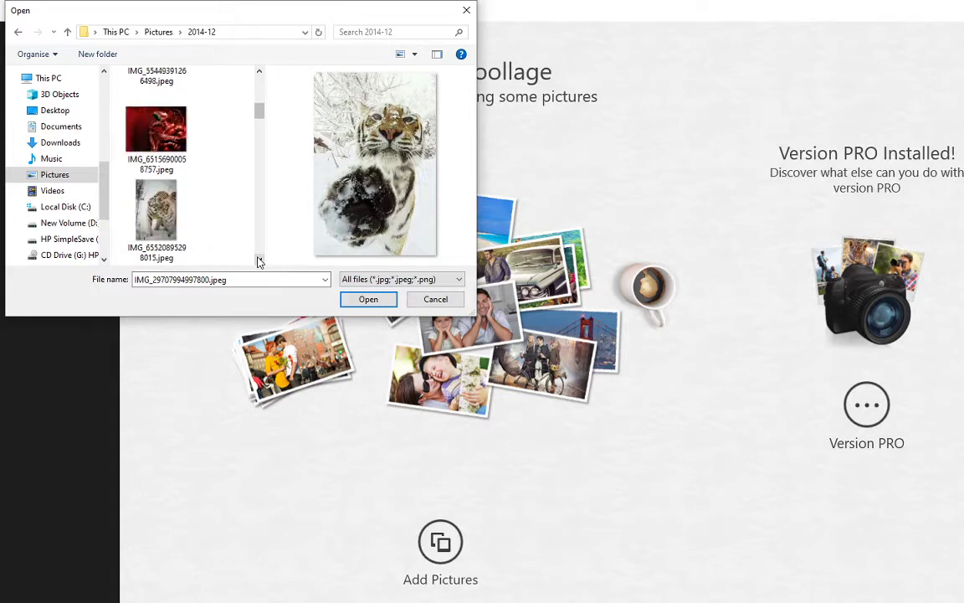
pyautogui.keyDown('ctrl'); pyautogui.click(154, 222); pyautogui.keyUp('ctrl')
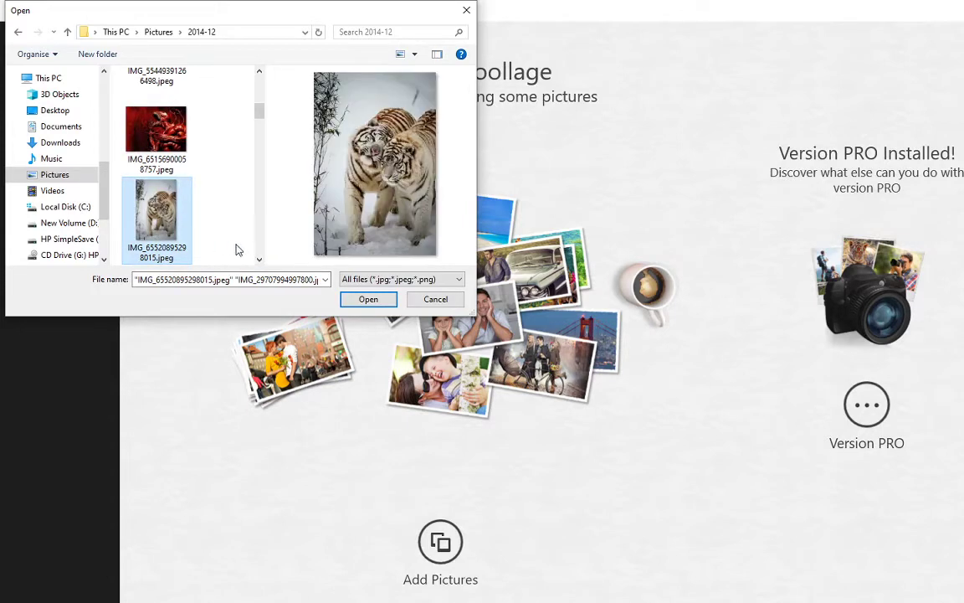
# Add IMG_97564097718206.jpeg, IMG_101581024478936.jpeg and IMG_119706005647489.jpeg to the selection and import all five images into the collage
pyautogui.scroll(-2, 235, 243)
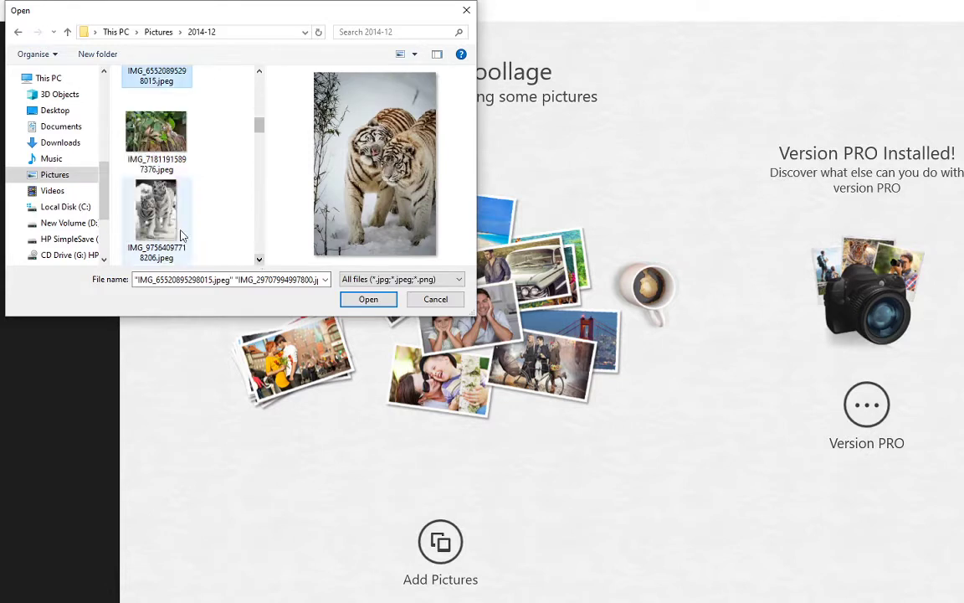
pyautogui.keyDown('ctrl'); pyautogui.click(163, 211); pyautogui.keyUp('ctrl')
pyautogui.scroll(-1, 170, 223)
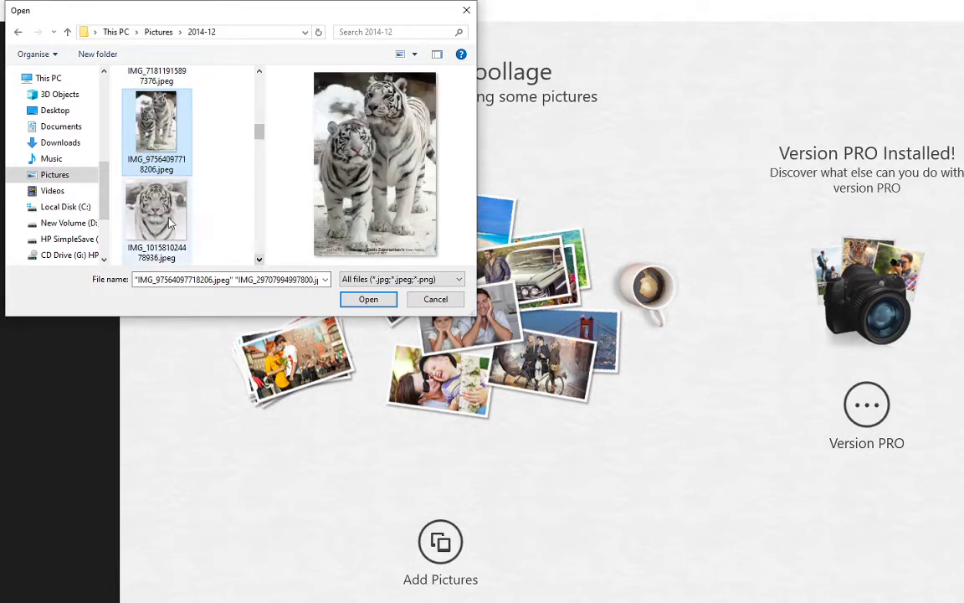
pyautogui.keyDown('ctrl'); pyautogui.click(170, 222); pyautogui.keyUp('ctrl')
pyautogui.scroll(-1, 175, 231)
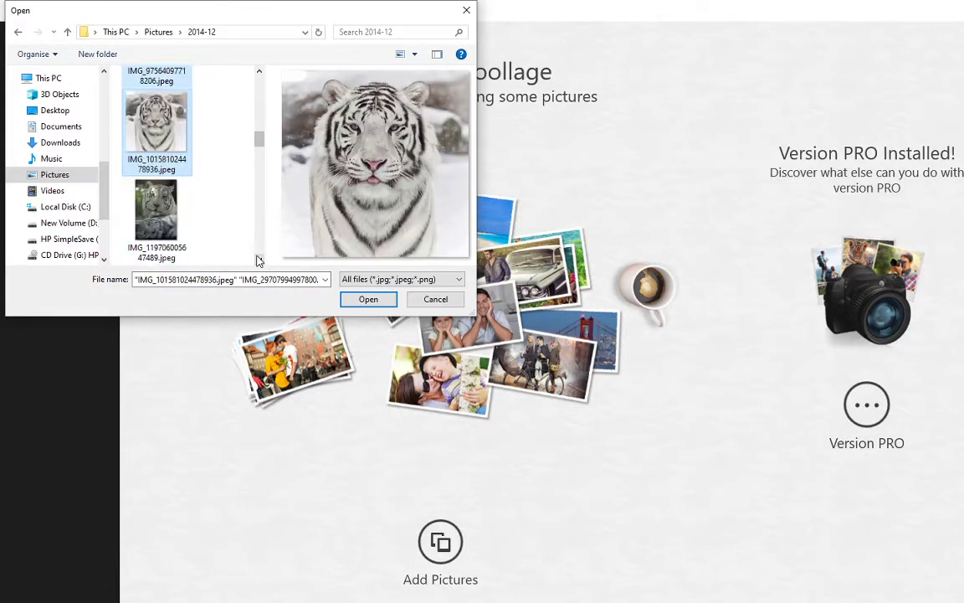
pyautogui.keyDown('ctrl'); pyautogui.click(167, 226); pyautogui.keyUp('ctrl')
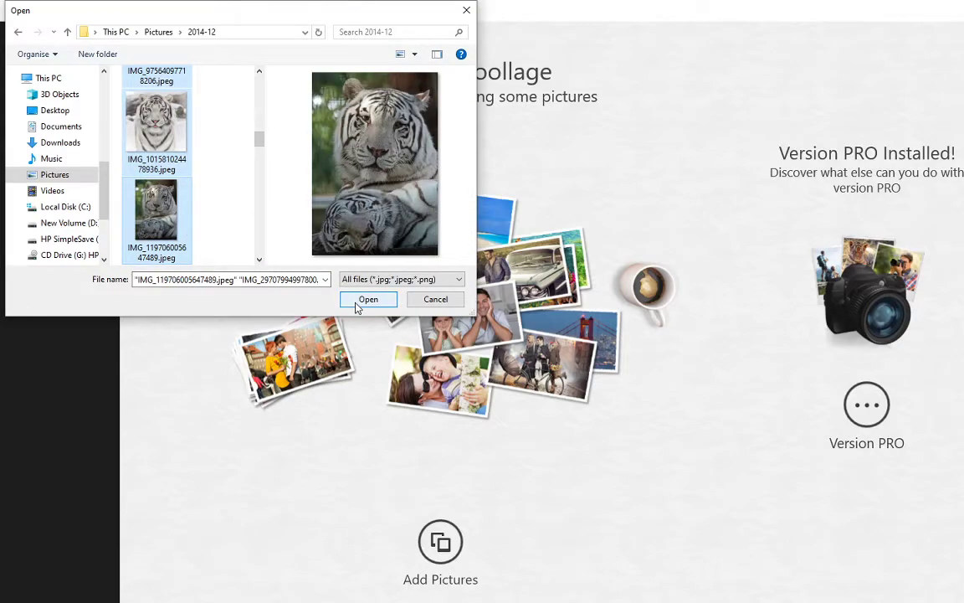
pyautogui.click(358, 300)
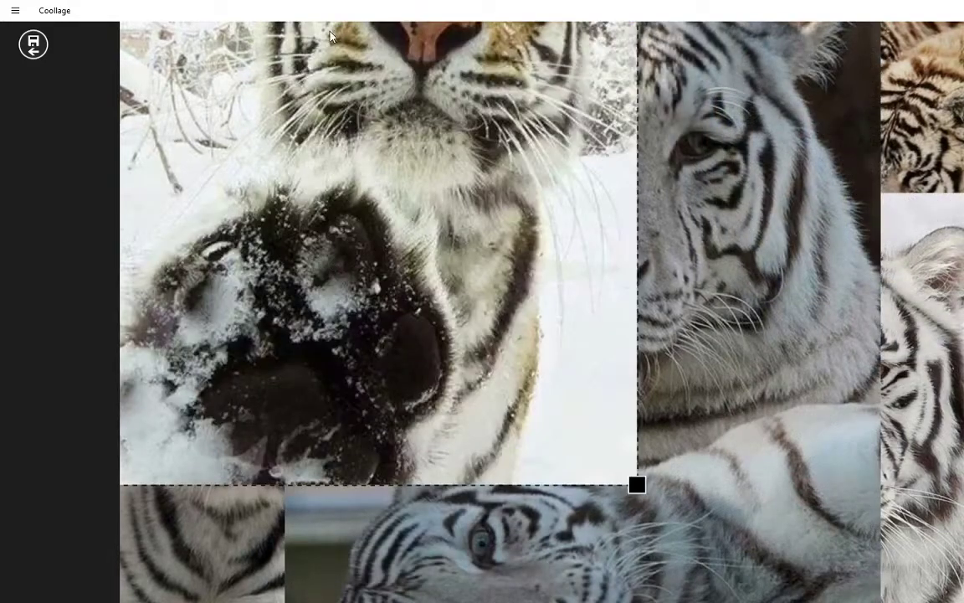
# Shrink the raised-paw tiger picture from its lower right corner so its face and paw fit in the collage corner
pyautogui.moveTo(638, 496); pyautogui.dragTo(536, 372)
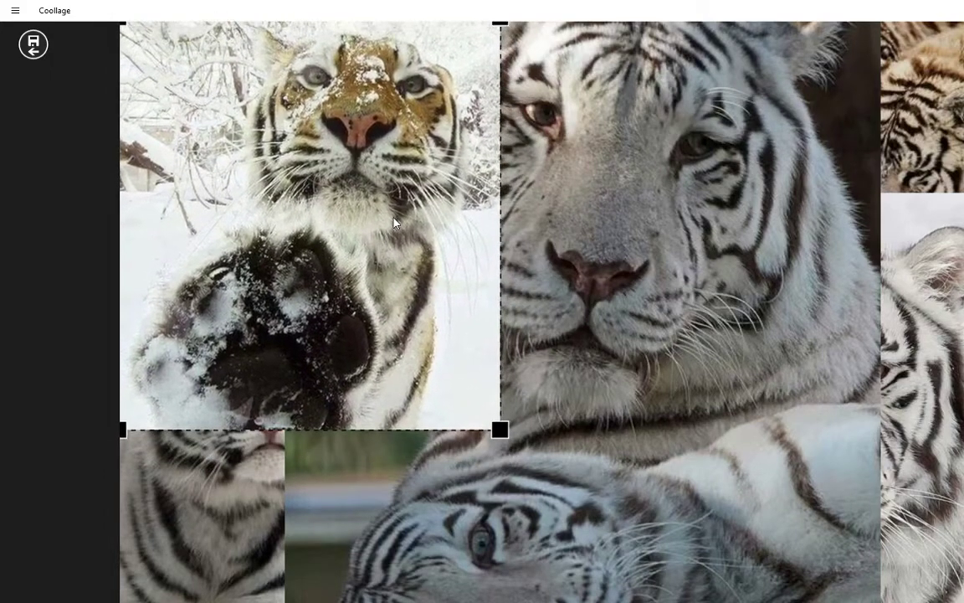
pyautogui.moveTo(500, 432); pyautogui.dragTo(457, 379)
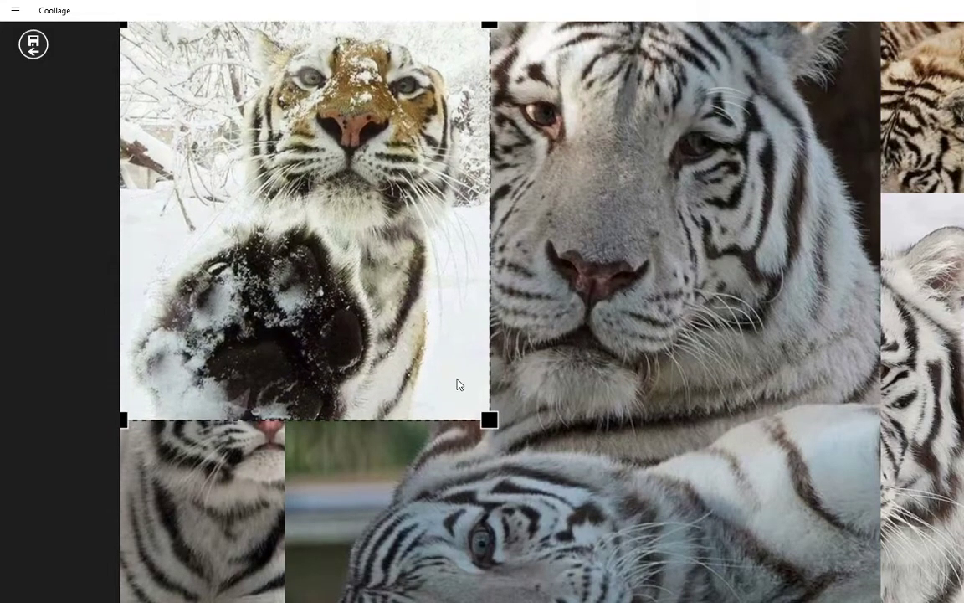
# Reposition and enlarge the picture of two tigers in snow so it overlaps the right edge of the raised-paw tiger picture
pyautogui.click(902, 146)
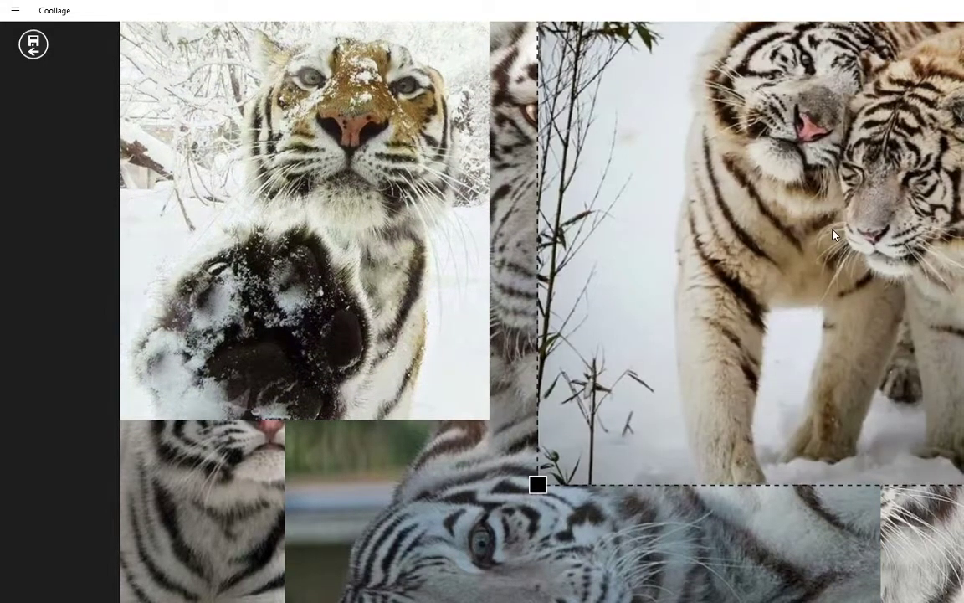
pyautogui.moveTo(833, 229); pyautogui.dragTo(784, 313)
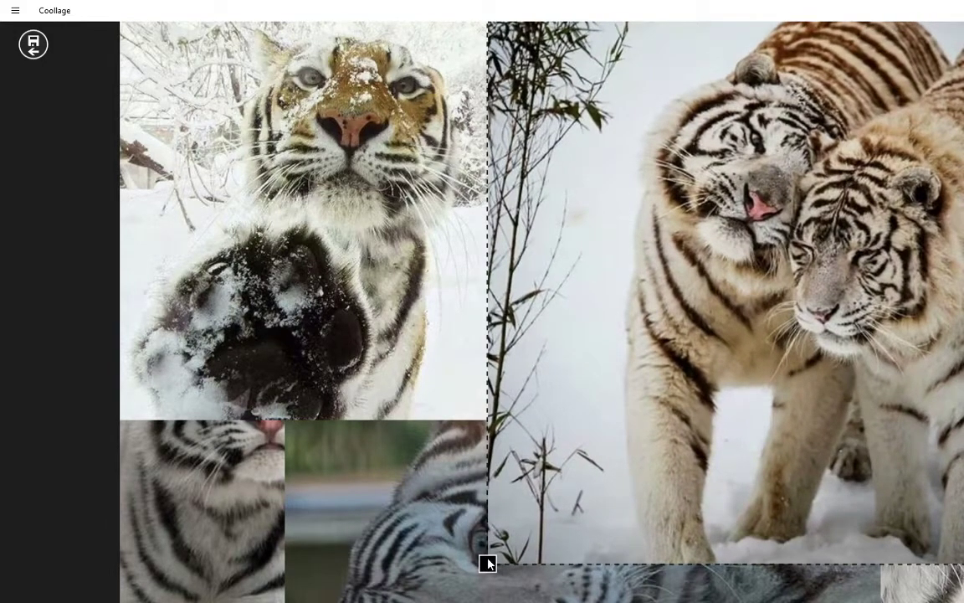
pyautogui.moveTo(488, 563); pyautogui.dragTo(458, 593)
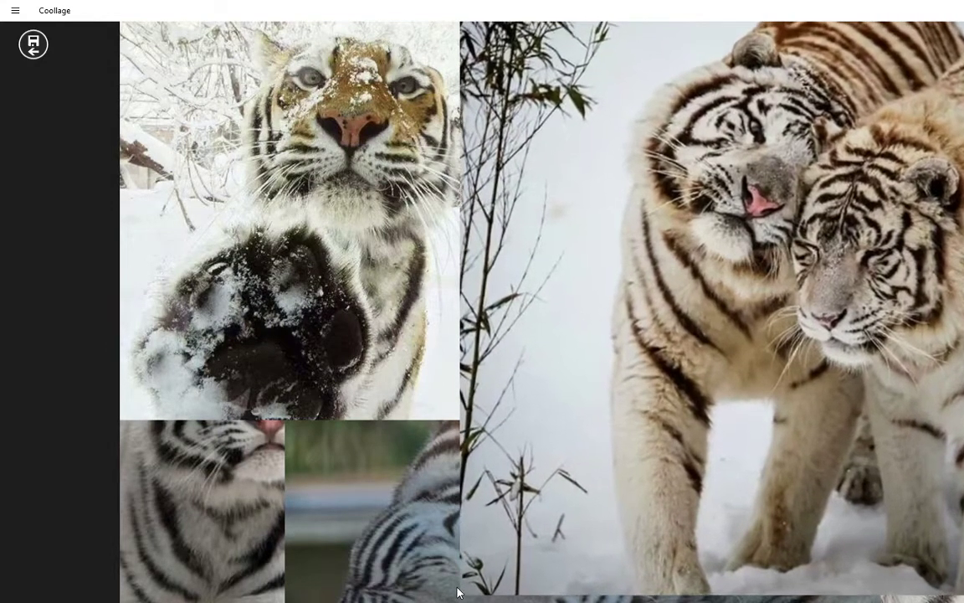
pyautogui.moveTo(774, 459); pyautogui.dragTo(724, 511)
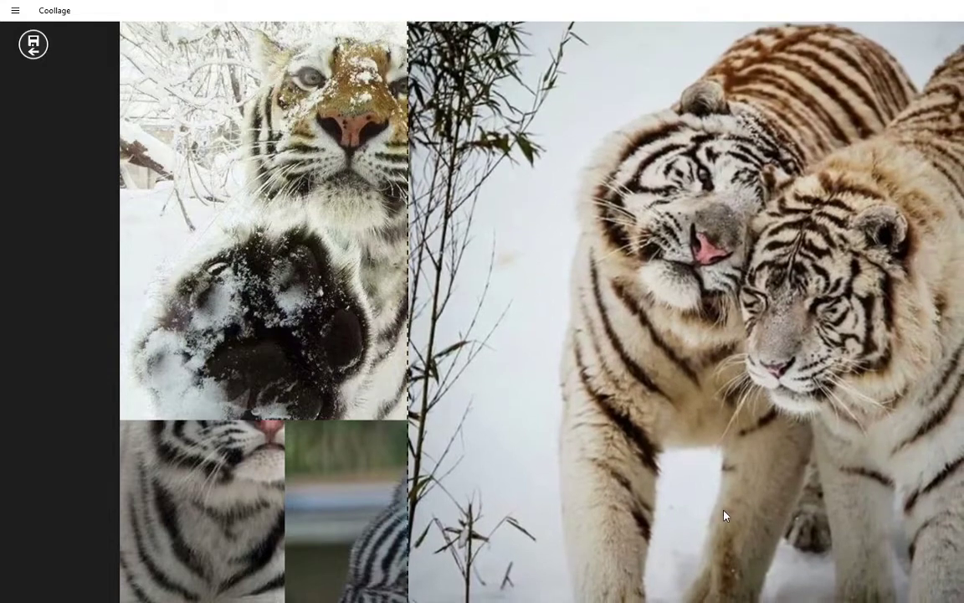
# Crop the picture of two tigers in snow, cutting off most of the bamboo side and the strip with the lower legs
pyautogui.click(724, 512)
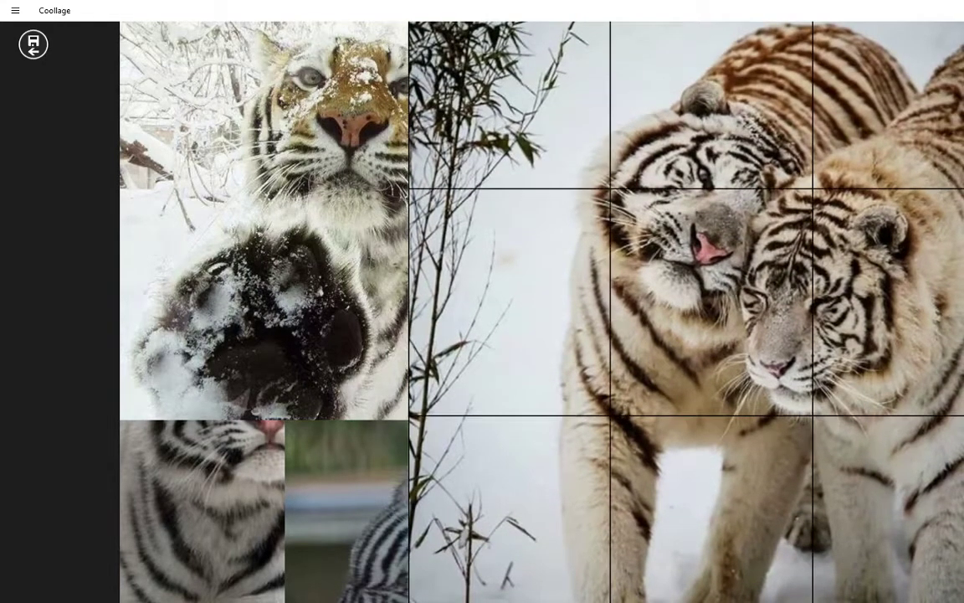
pyautogui.moveTo(412, 536); pyautogui.dragTo(500, 535)
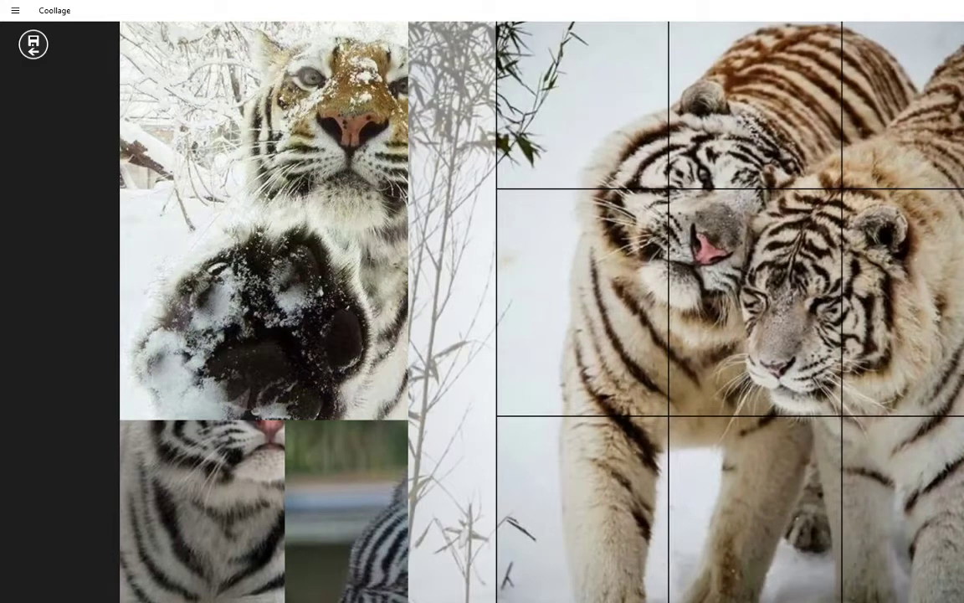
pyautogui.moveTo(497, 599); pyautogui.dragTo(466, 495)
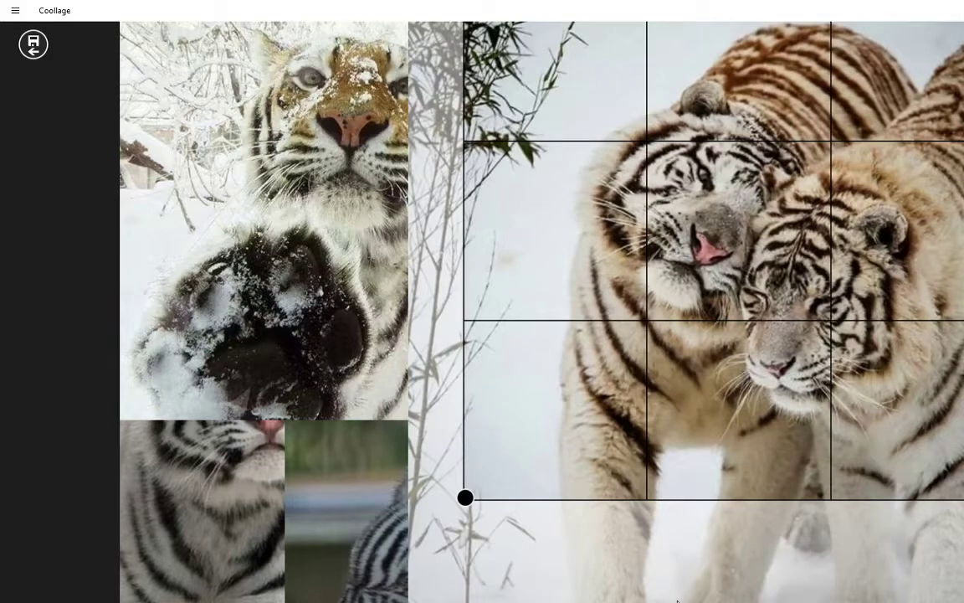
pyautogui.moveTo(466, 497); pyautogui.dragTo(463, 499)
# Shift the two-tiger snow picture slightly away from the raised-paw tiger and enlarge the raised-paw picture to show its whole face
pyautogui.moveTo(616, 373); pyautogui.dragTo(650, 375)
pyautogui.moveTo(289, 362); pyautogui.dragTo(292, 362)
pyautogui.moveTo(495, 403); pyautogui.dragTo(519, 429)
pyautogui.moveTo(306, 297)
pyautogui.mouseDown()
pyautogui.moveTo(316, 315)
pyautogui.moveTo(312, 304)
pyautogui.mouseUp()
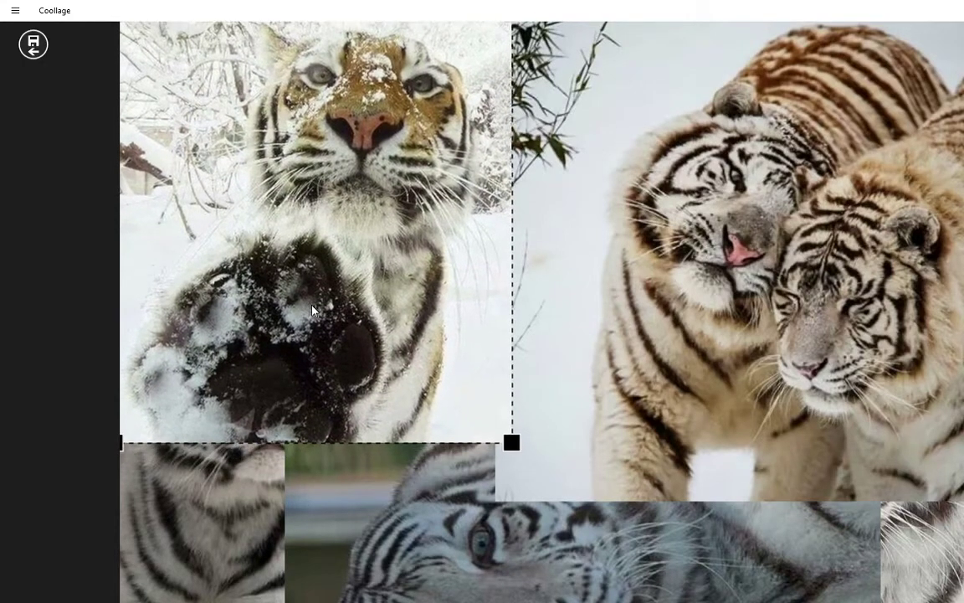
# Shrink the picture of two standing white tigers and move it up to the middle of the collage
pyautogui.click(169, 568)
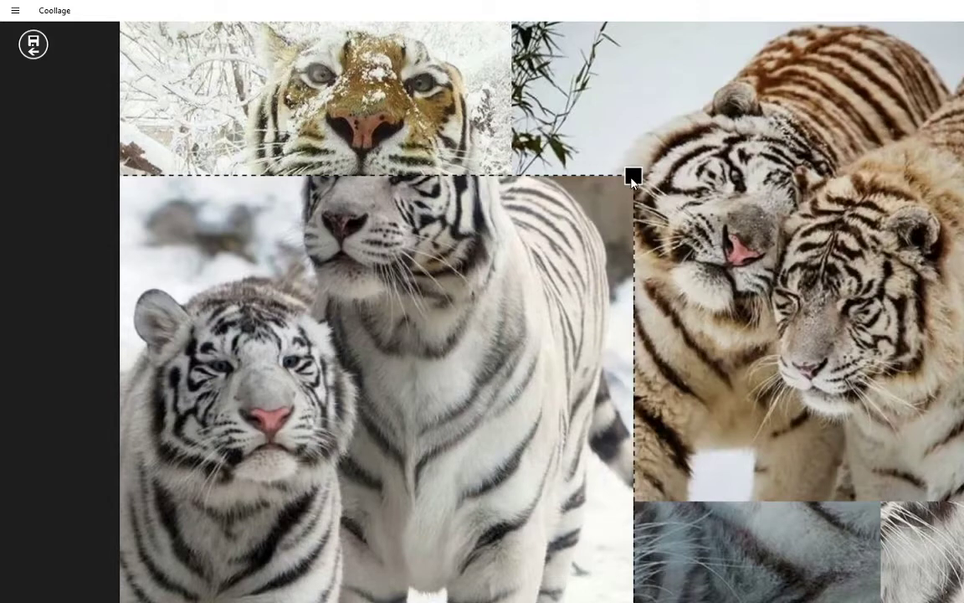
pyautogui.moveTo(634, 183); pyautogui.dragTo(555, 200)
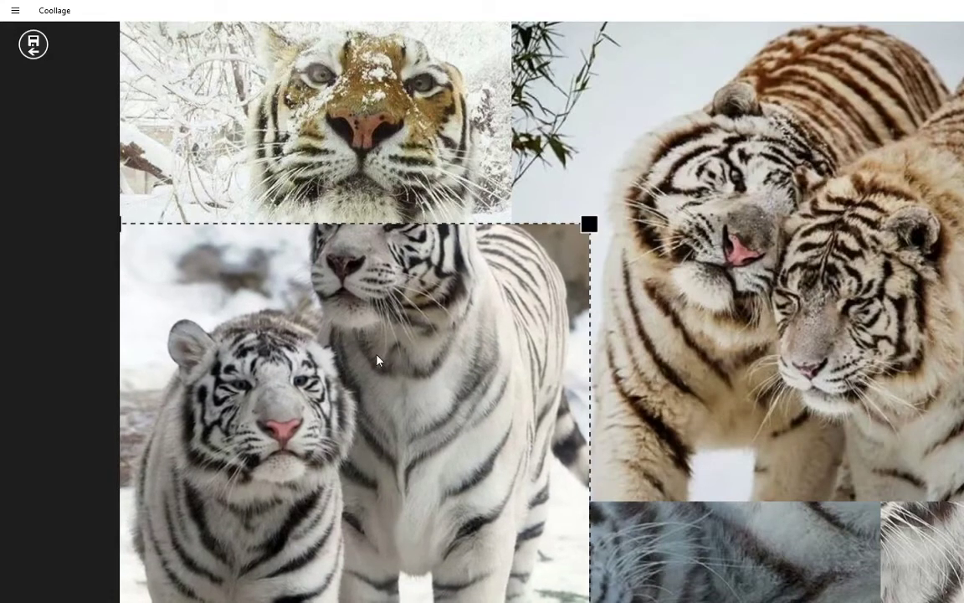
pyautogui.moveTo(376, 360); pyautogui.dragTo(614, 220)
# Crop the standing white tigers picture to the smaller front tiger and move it up between the two upper pictures
pyautogui.click(696, 287)
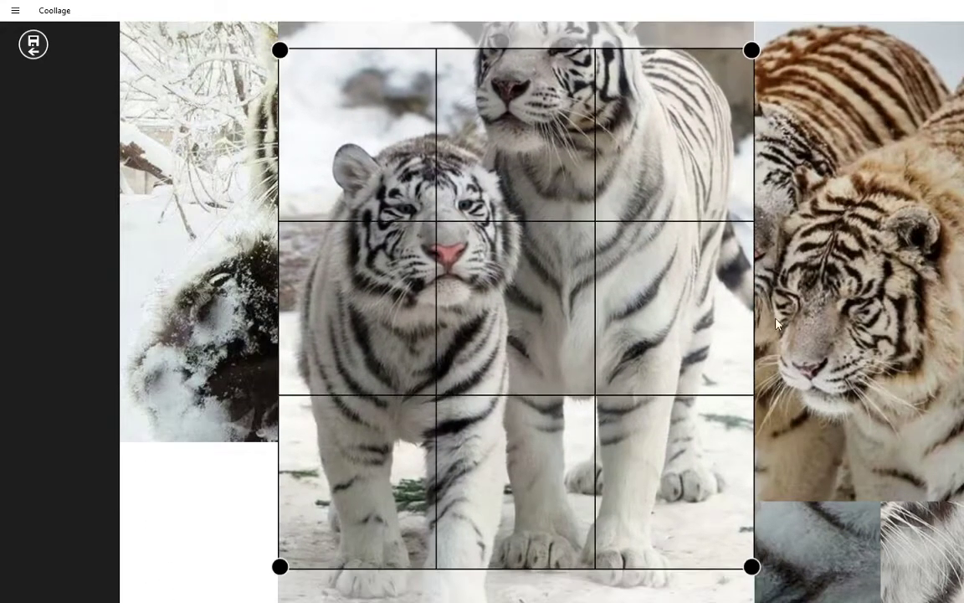
pyautogui.moveTo(754, 54); pyautogui.dragTo(550, 125)
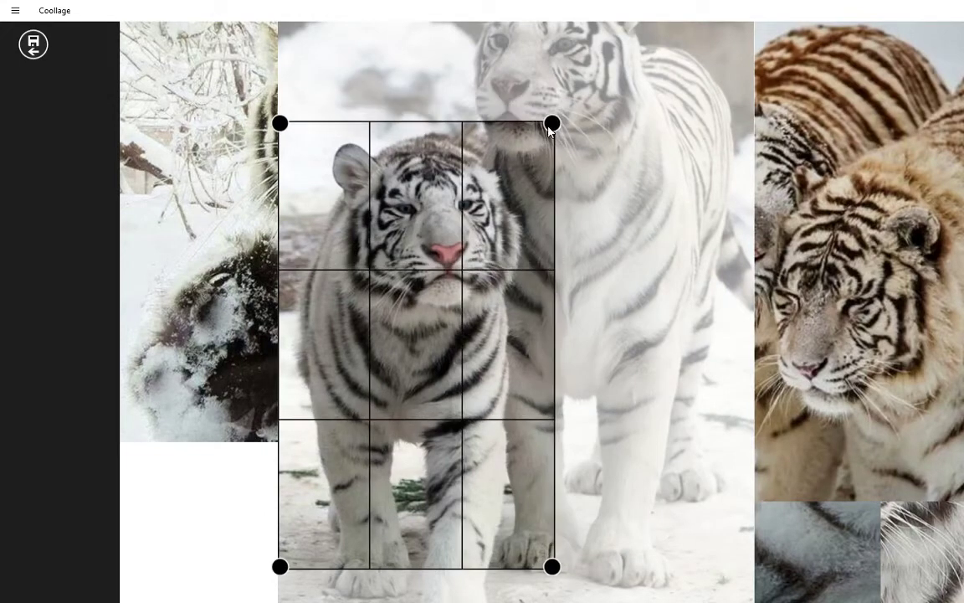
pyautogui.moveTo(551, 568); pyautogui.dragTo(550, 601)
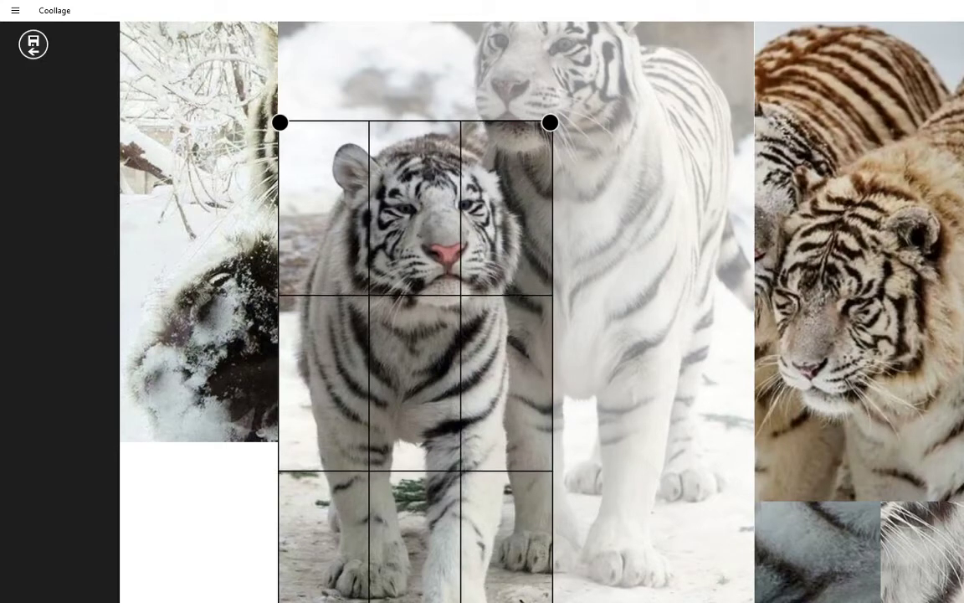
pyautogui.press('Return')
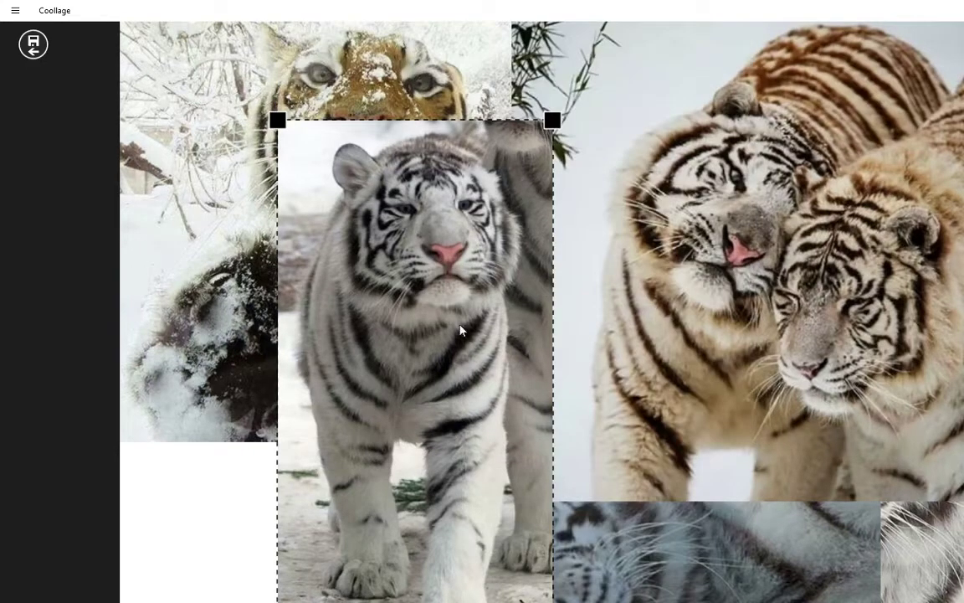
pyautogui.moveTo(461, 331); pyautogui.dragTo(613, 249)
# Shrink the picture of the two resting white tigers and fit it into the collage's lower left corner
pyautogui.click(432, 593)
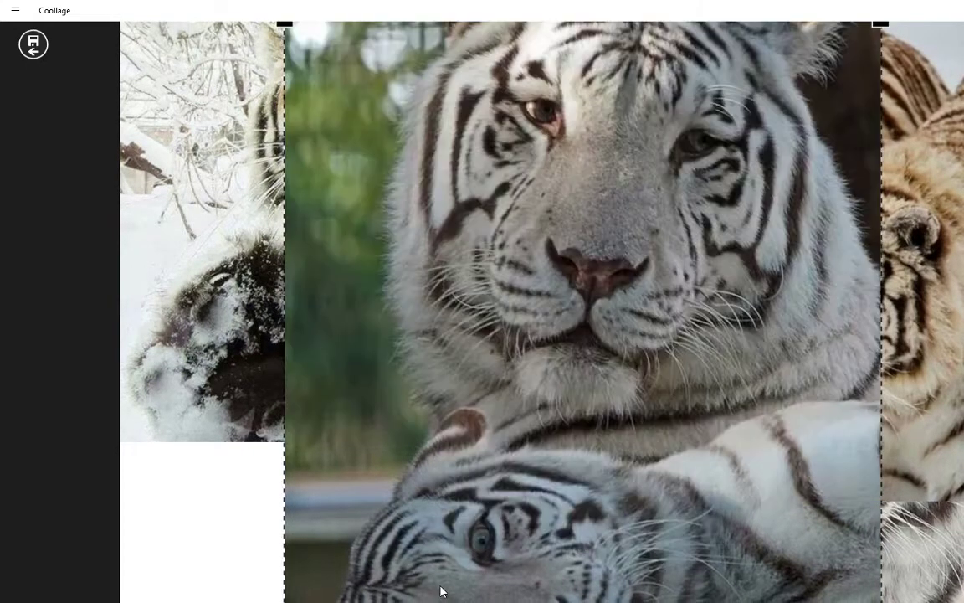
pyautogui.moveTo(439, 584); pyautogui.dragTo(287, 602)
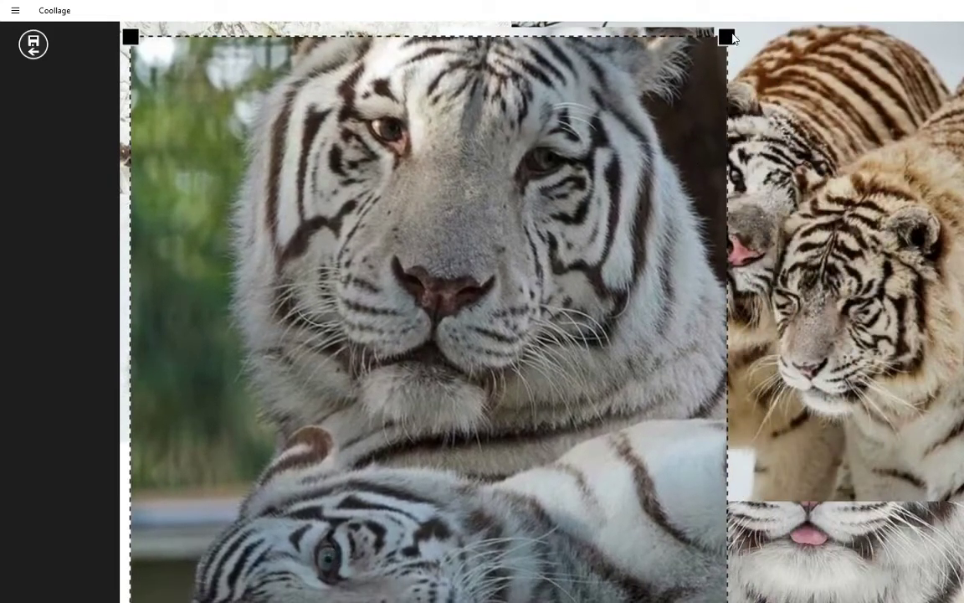
pyautogui.moveTo(726, 38); pyautogui.dragTo(695, 162)
pyautogui.moveTo(545, 278); pyautogui.dragTo(458, 333)
pyautogui.moveTo(574, 176); pyautogui.dragTo(534, 215)
pyautogui.moveTo(392, 357); pyautogui.dragTo(350, 404)
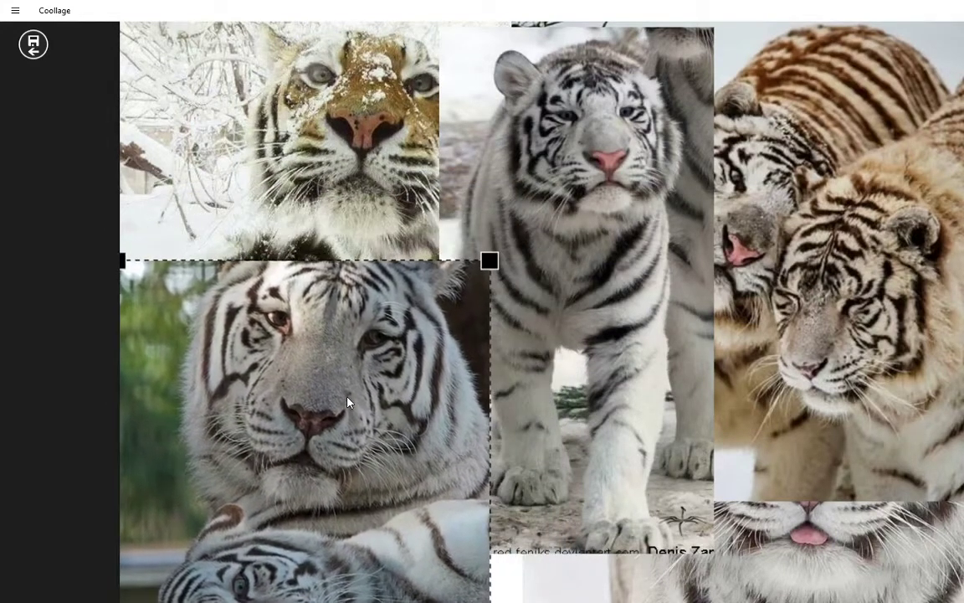
# Shrink the picture of the white tiger with its tongue out so it fits the collage's lower right corner
pyautogui.click(824, 536)
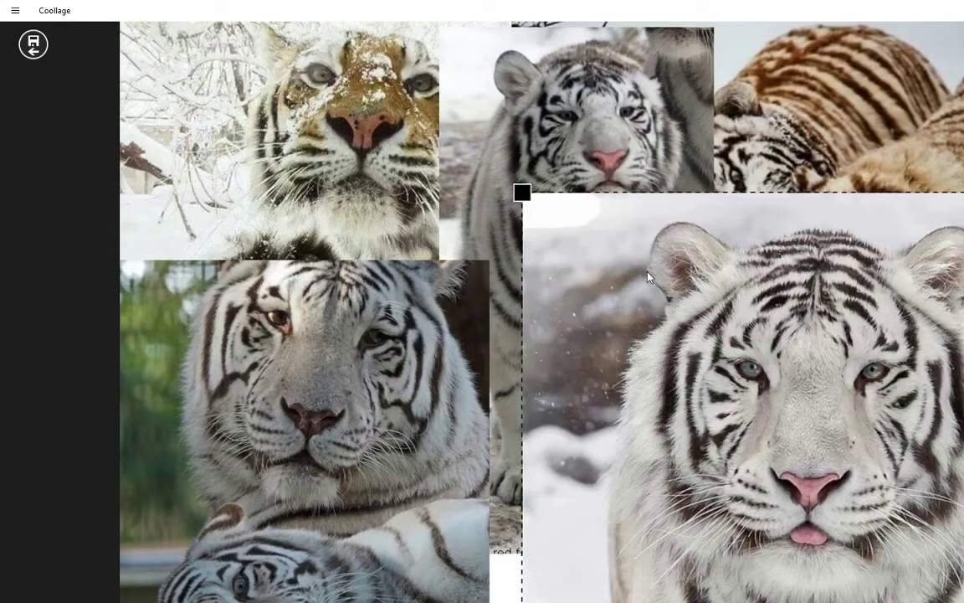
pyautogui.moveTo(521, 191); pyautogui.dragTo(676, 294)
pyautogui.moveTo(744, 421); pyautogui.dragTo(811, 422)
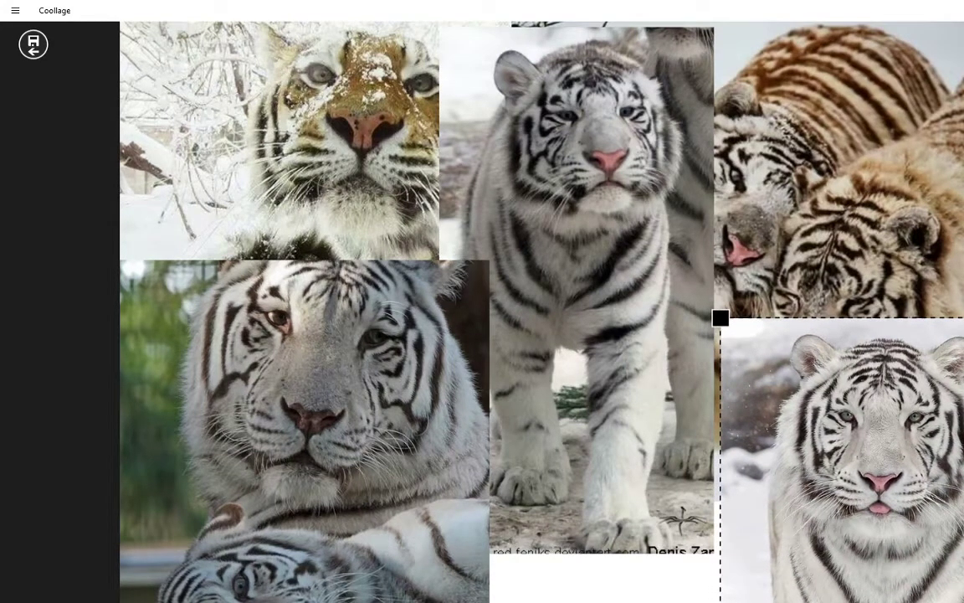
pyautogui.moveTo(720, 318); pyautogui.dragTo(714, 313)
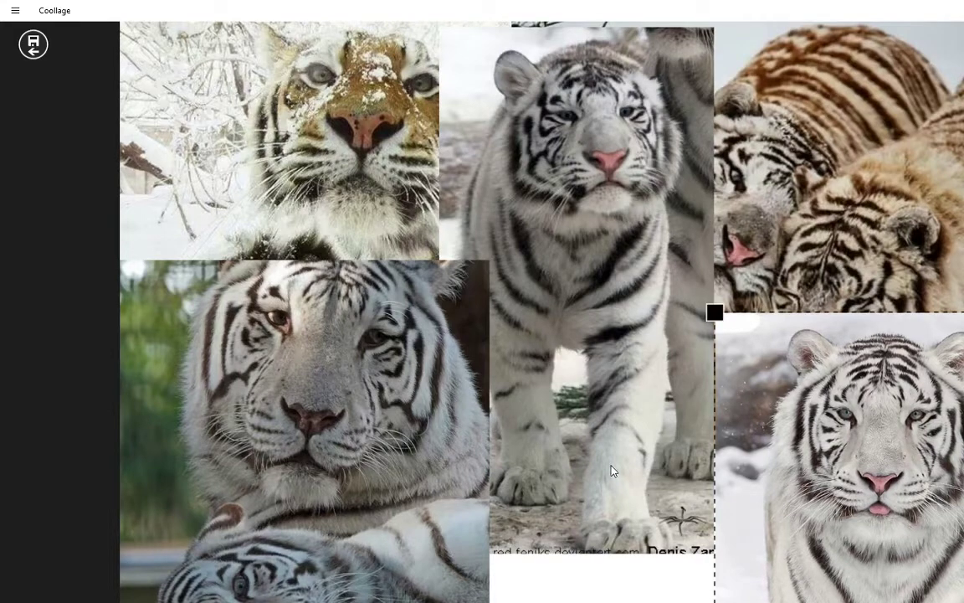
# Move the cropped standing tiger down to the lower middle of the collage and preview the blended result
pyautogui.moveTo(611, 471); pyautogui.dragTo(623, 599)
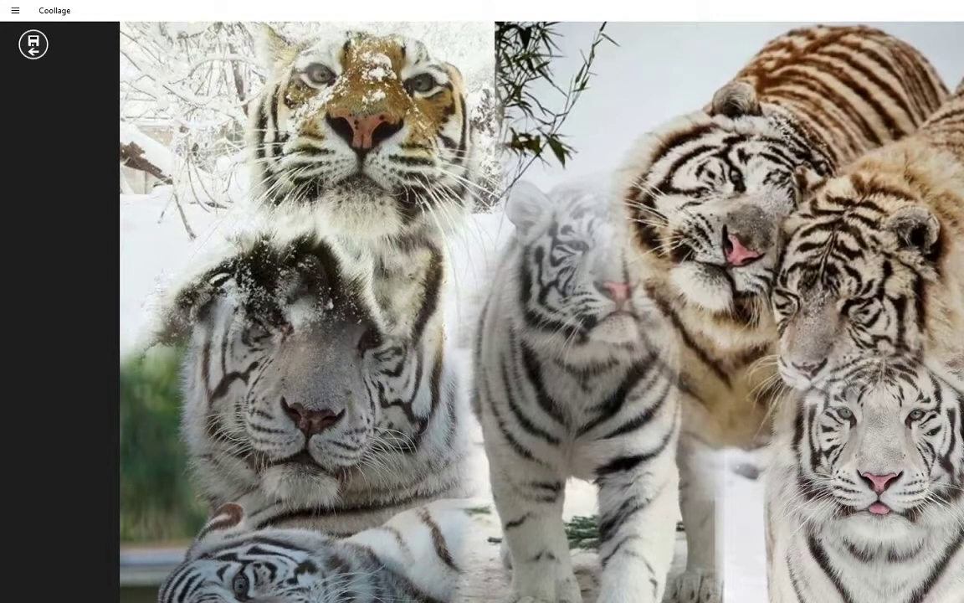
pyautogui.click(541, 300)
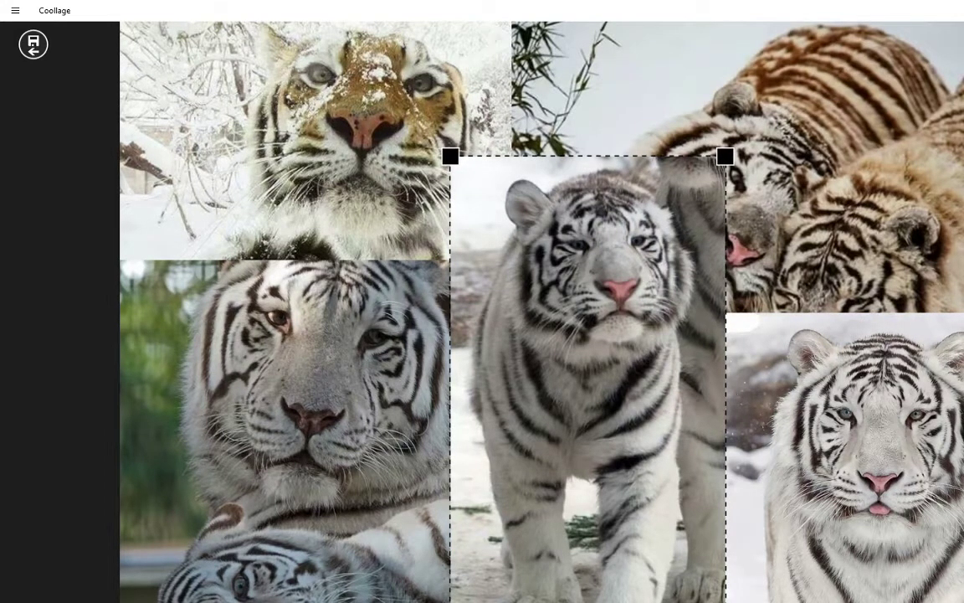
pyautogui.click(34, 44)
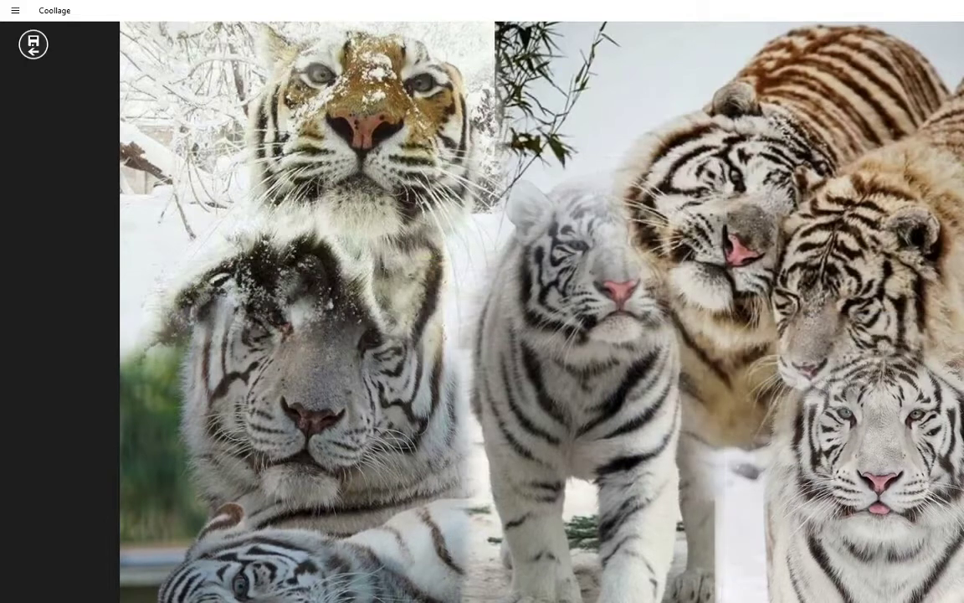
# Fine-tune the placement of the two-tiger snow picture and shift the cropped standing tiger slightly down and to the left
pyautogui.click(628, 339)
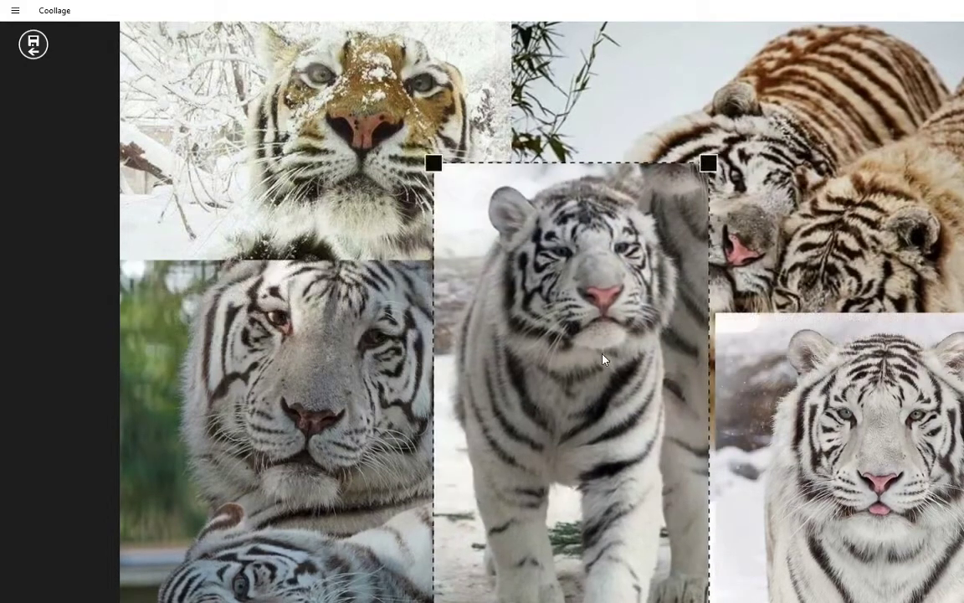
pyautogui.click(793, 237)
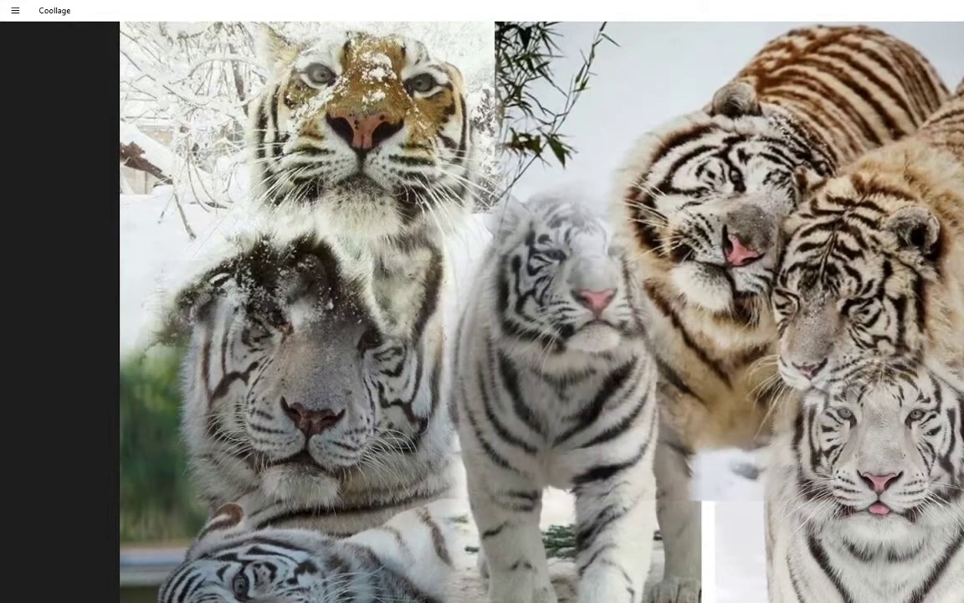
pyautogui.click(582, 448)
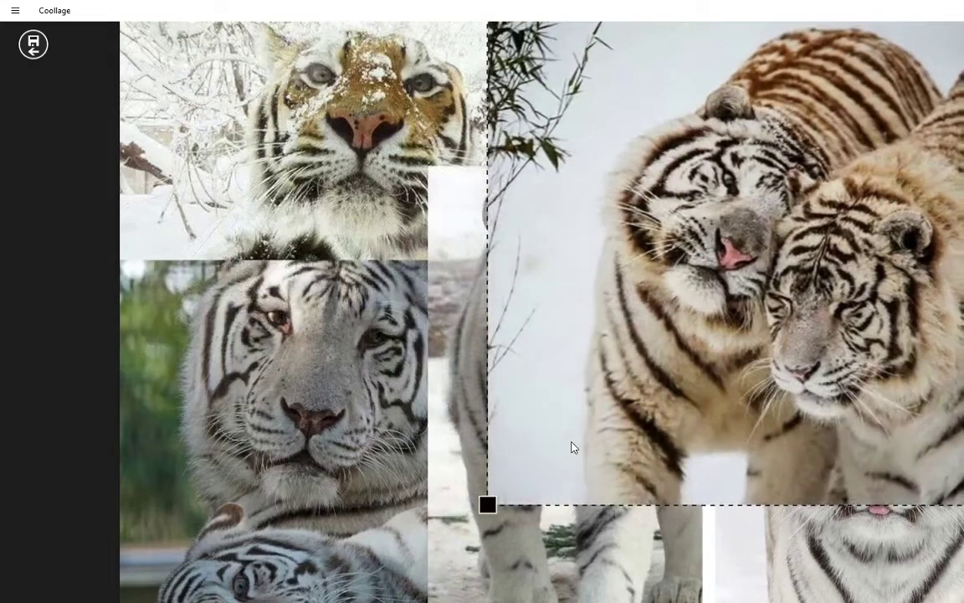
pyautogui.click(510, 546)
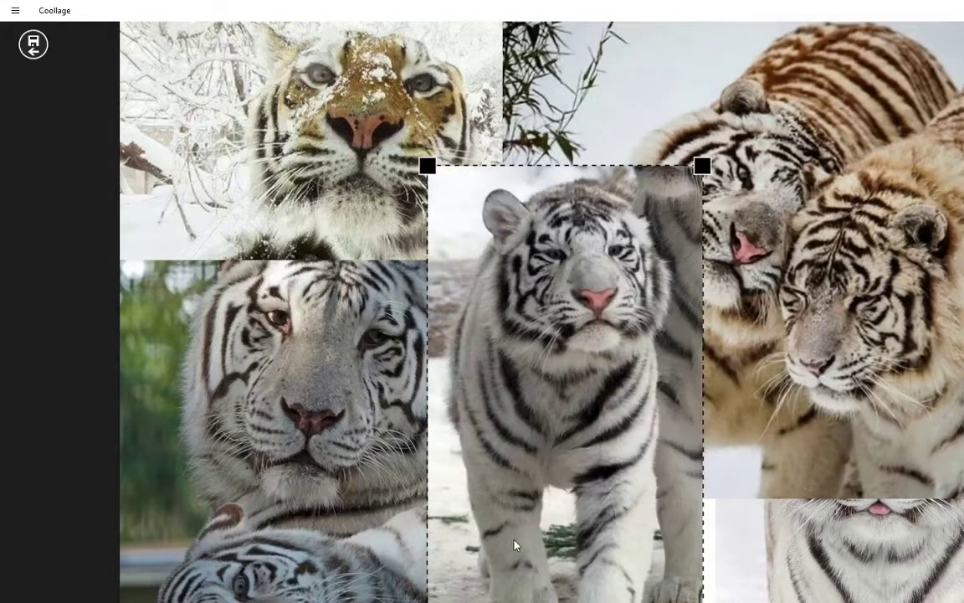
pyautogui.moveTo(510, 547)
pyautogui.mouseDown()
pyautogui.moveTo(500, 563)
pyautogui.moveTo(510, 564)
pyautogui.mouseUp()
# Enlarge the tongue-out tiger picture and shift it left until it overlaps the edge of the standing tiger picture
pyautogui.click(722, 532)
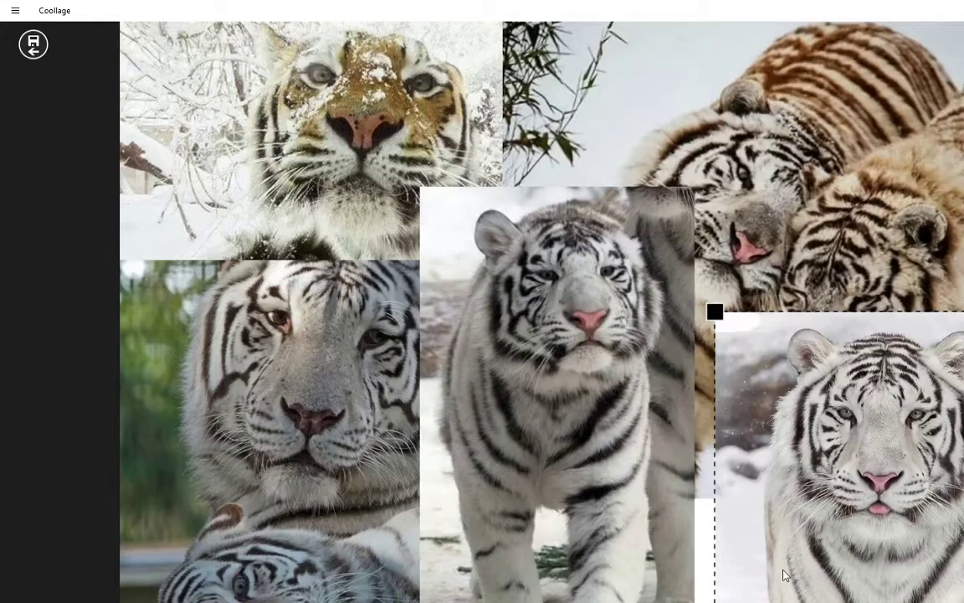
pyautogui.moveTo(714, 313); pyautogui.dragTo(679, 307)
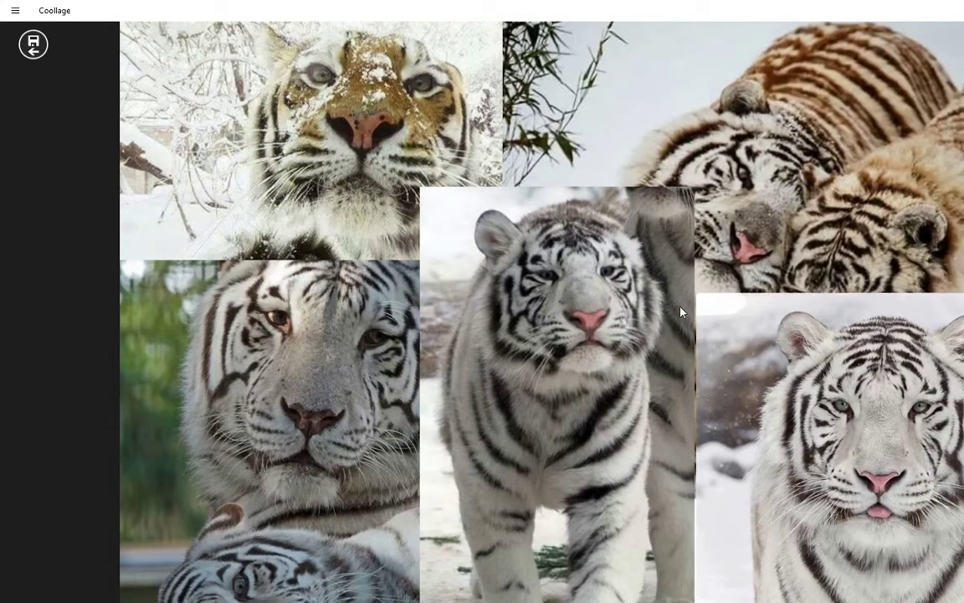
pyautogui.moveTo(763, 370)
pyautogui.mouseDown()
pyautogui.moveTo(749, 375)
pyautogui.moveTo(754, 385)
pyautogui.mouseUp()
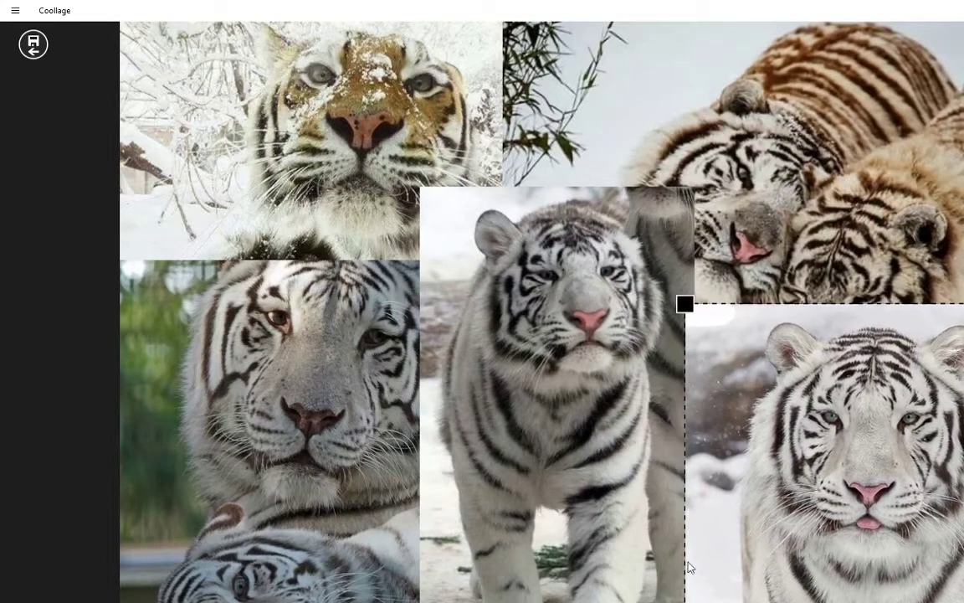
# Blend the collage and save it in Ultra High Definition quality as My Collage.jpg in the Saved Pictures folder
pyautogui.click(34, 45)
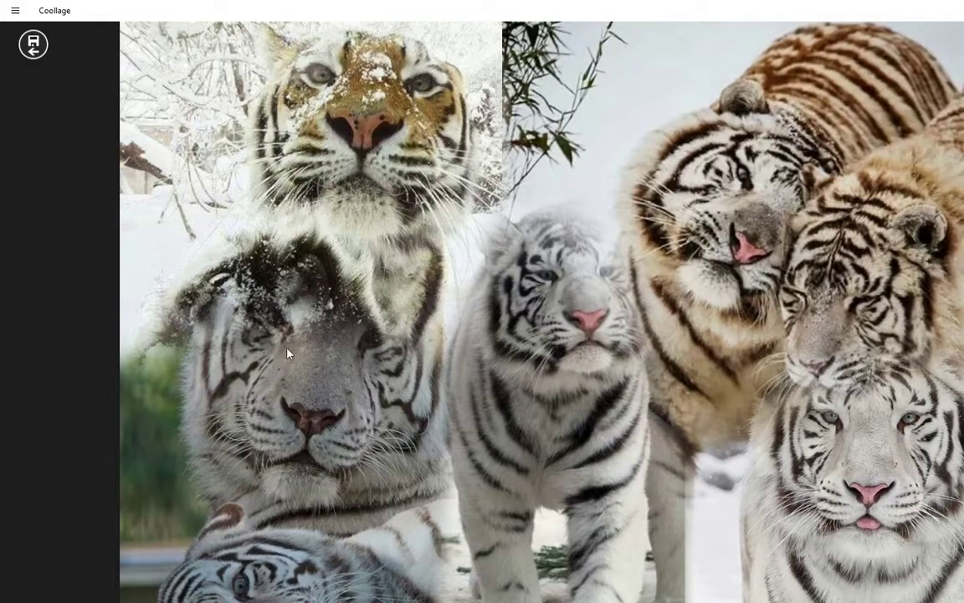
pyautogui.moveTo(288, 395); pyautogui.dragTo(291, 515)
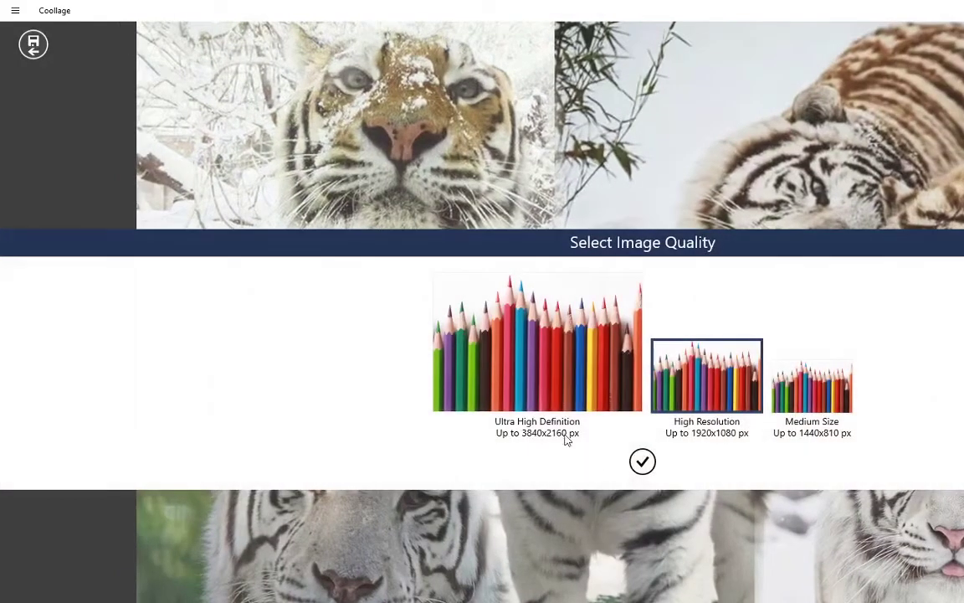
pyautogui.click(523, 360)
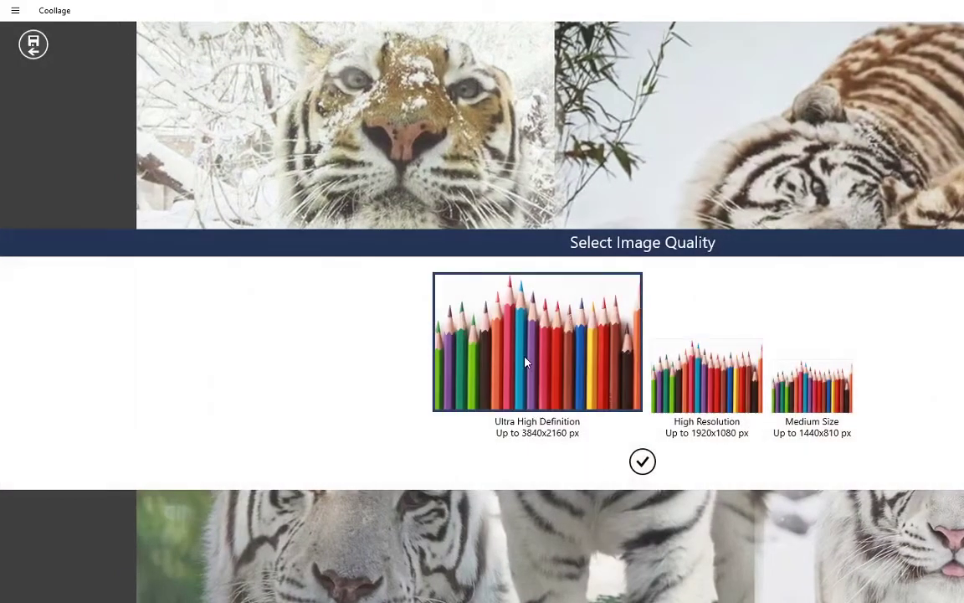
pyautogui.click(642, 461)
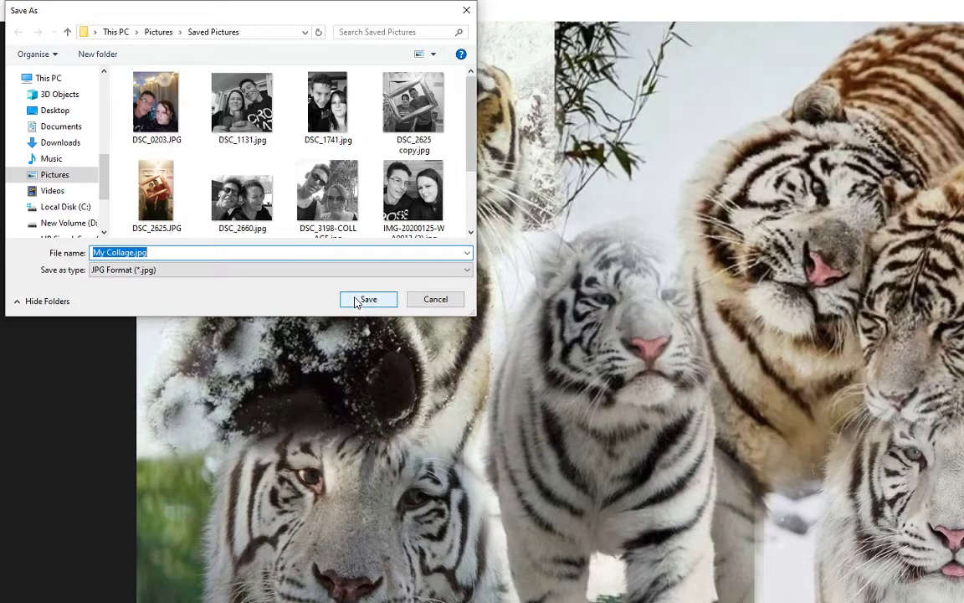
pyautogui.click(367, 299)
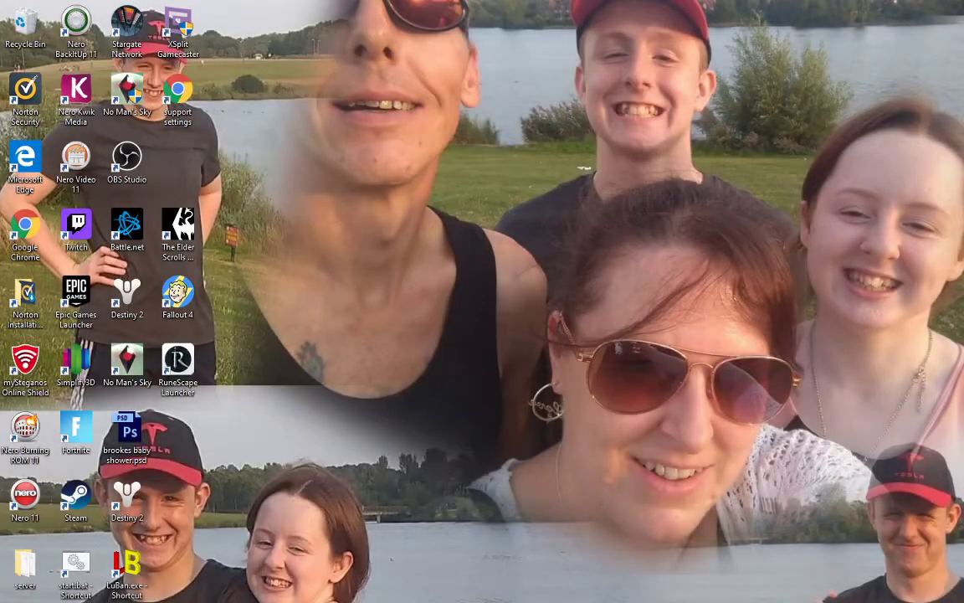
# Switch to Adobe Photoshop CS6 (64 Bit) and open My Collage.jpg from the Saved Pictures folder
pyautogui.press('super')
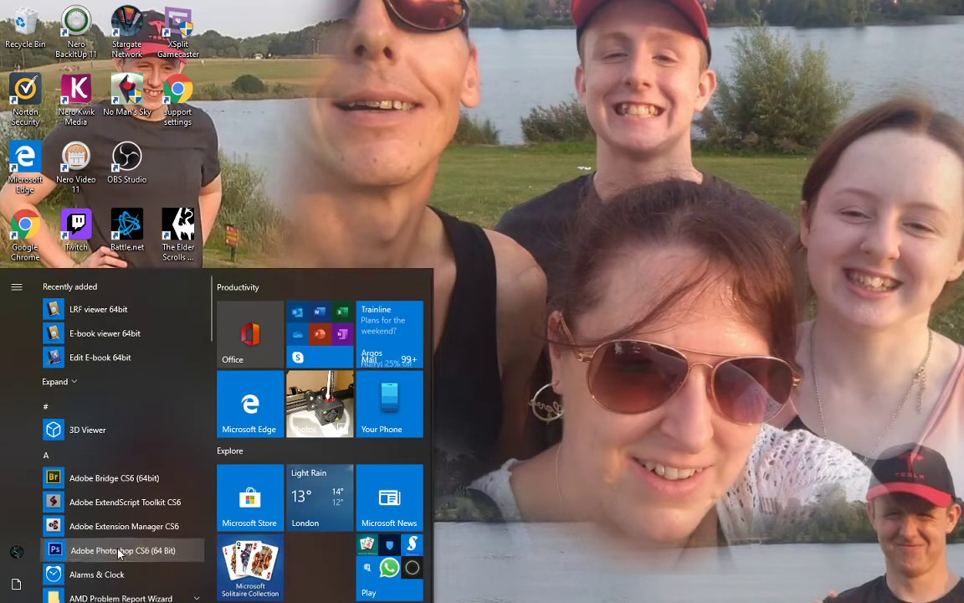
pyautogui.click(120, 551)
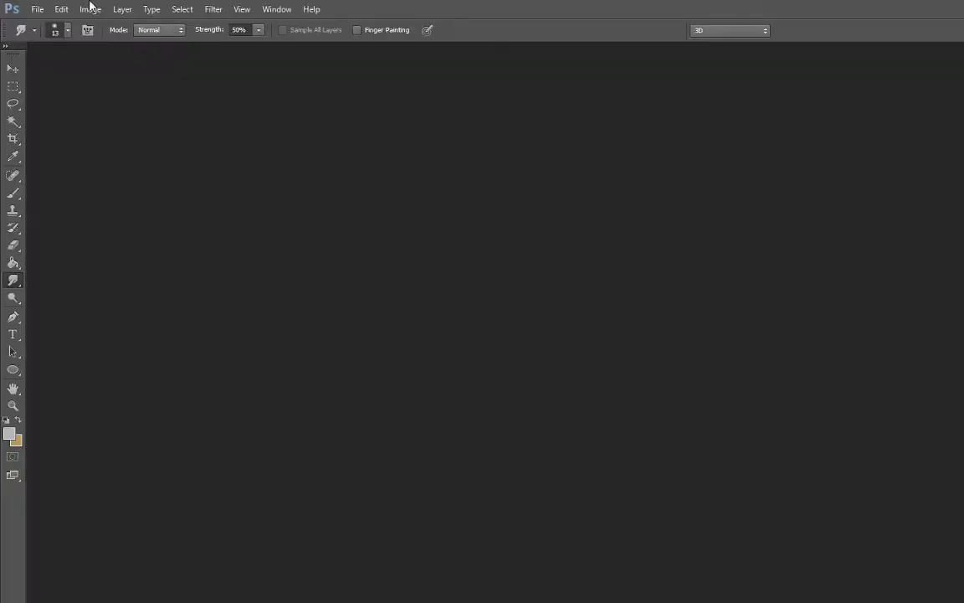
pyautogui.click(37, 9)
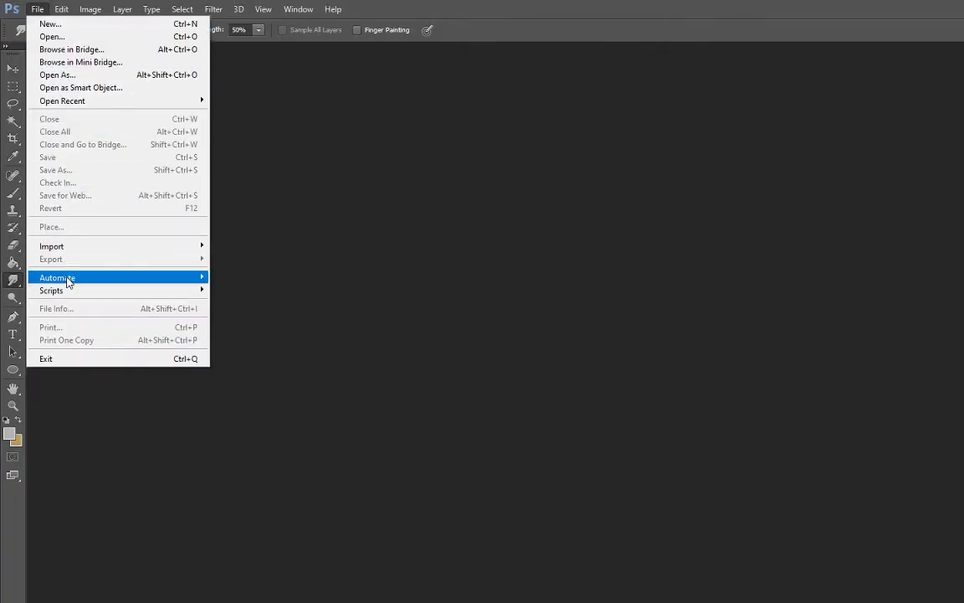
pyautogui.moveTo(67, 251)
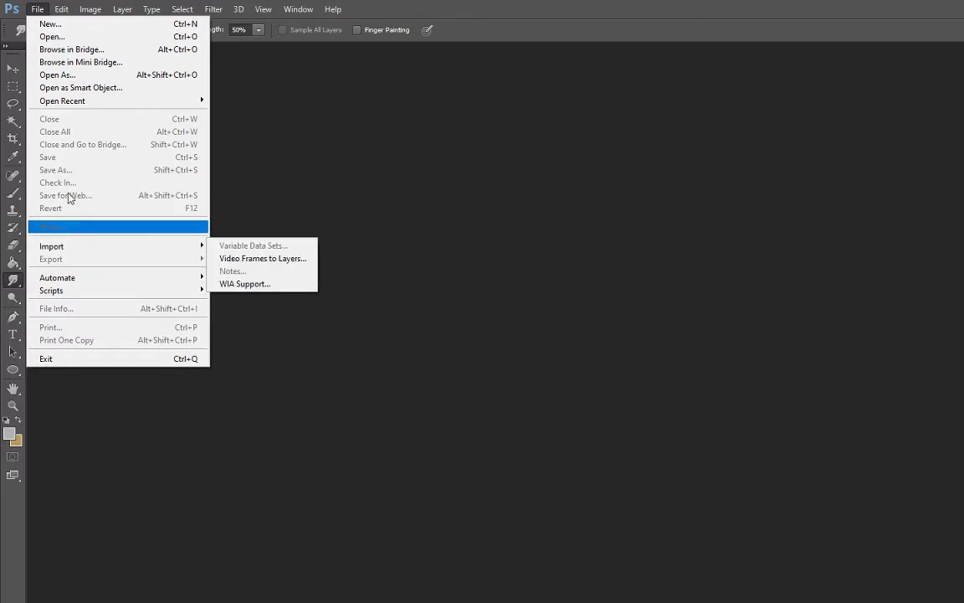
pyautogui.click(66, 36)
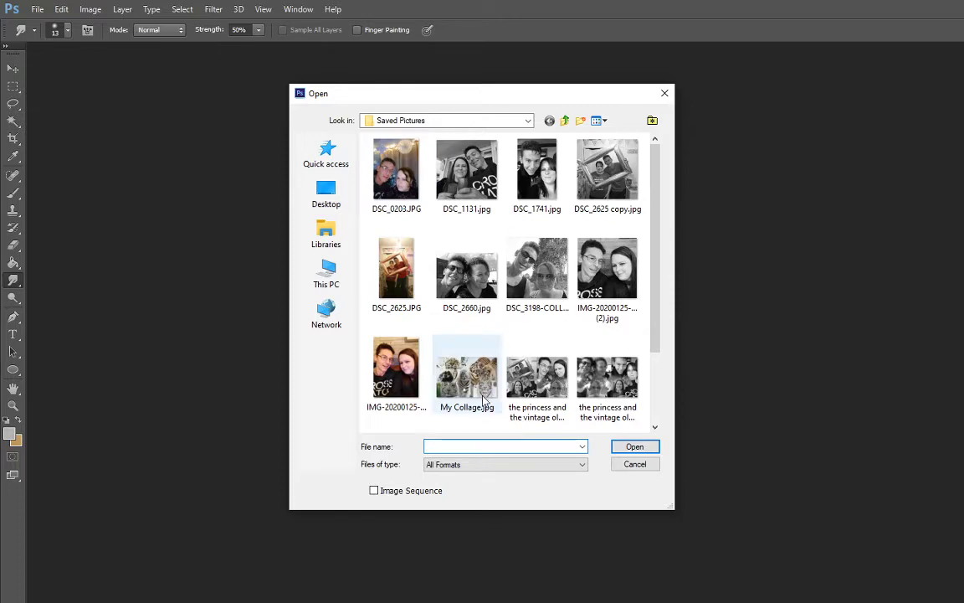
pyautogui.click(466, 377)
pyautogui.click(641, 447)
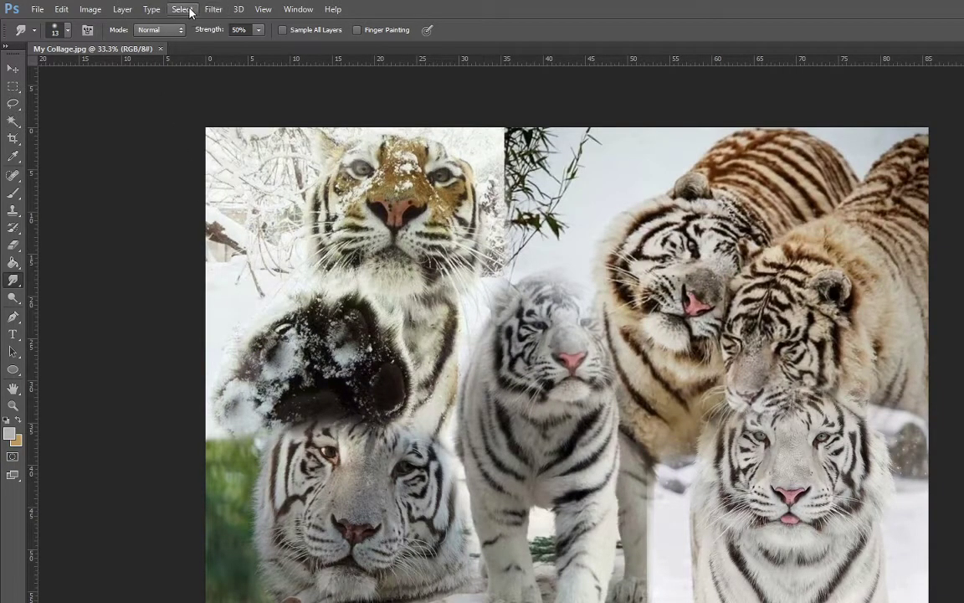
# Turn the tiger collage black and white by fully reducing its saturation with a Hue/Saturation adjustment
pyautogui.click(91, 9)
pyautogui.moveTo(98, 43)
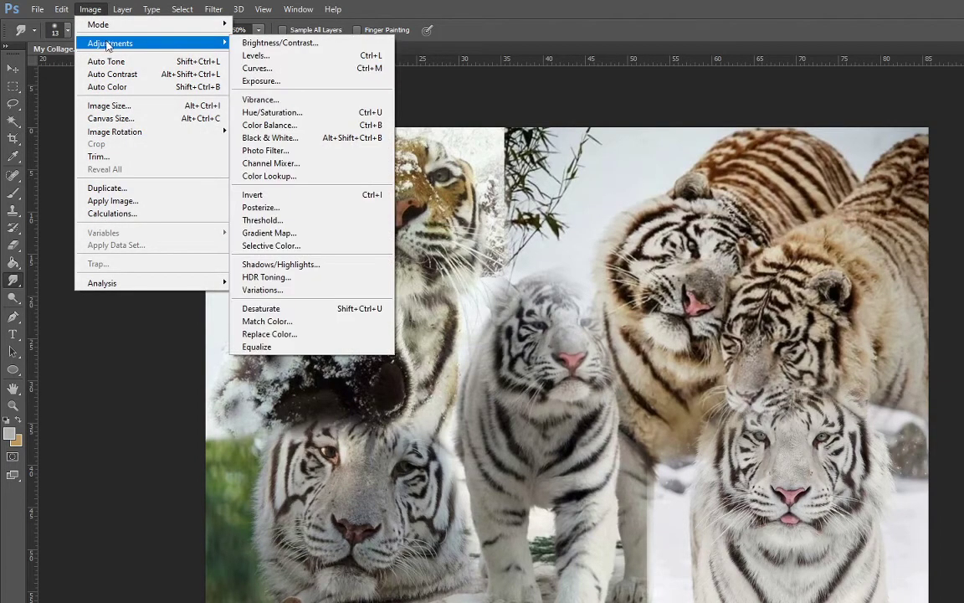
pyautogui.click(276, 101)
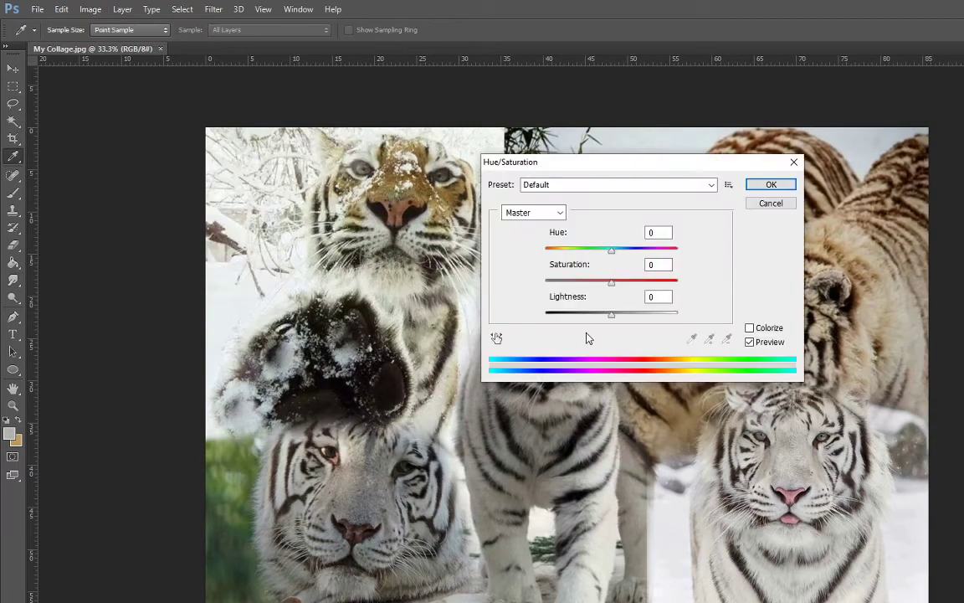
pyautogui.moveTo(612, 287); pyautogui.dragTo(485, 259)
pyautogui.click(769, 185)
pyautogui.press('r')
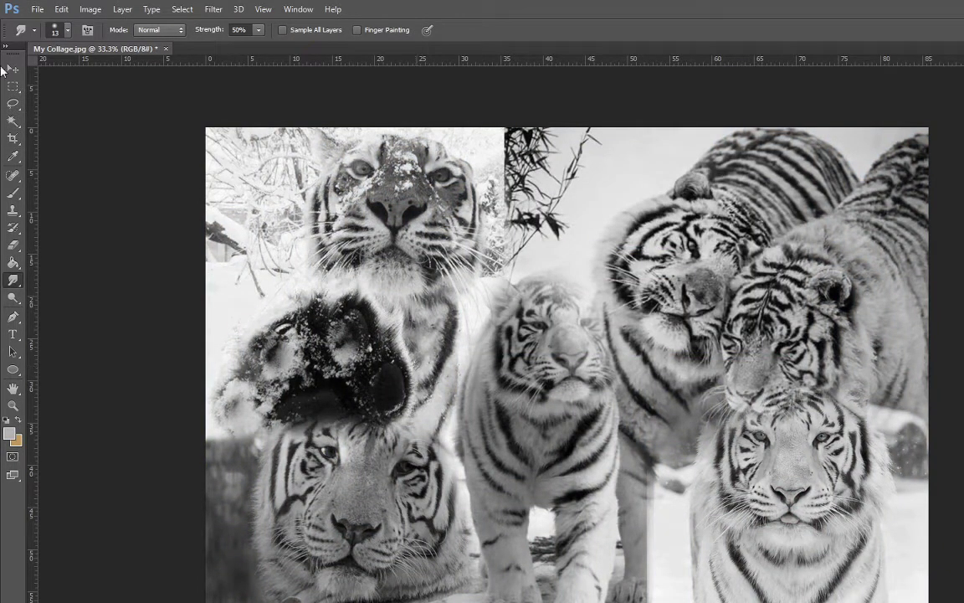
# Save the black-and-white collage as a separate JPEG named My Collage baw.jpg in the Saved Pictures folder
pyautogui.click(38, 10)
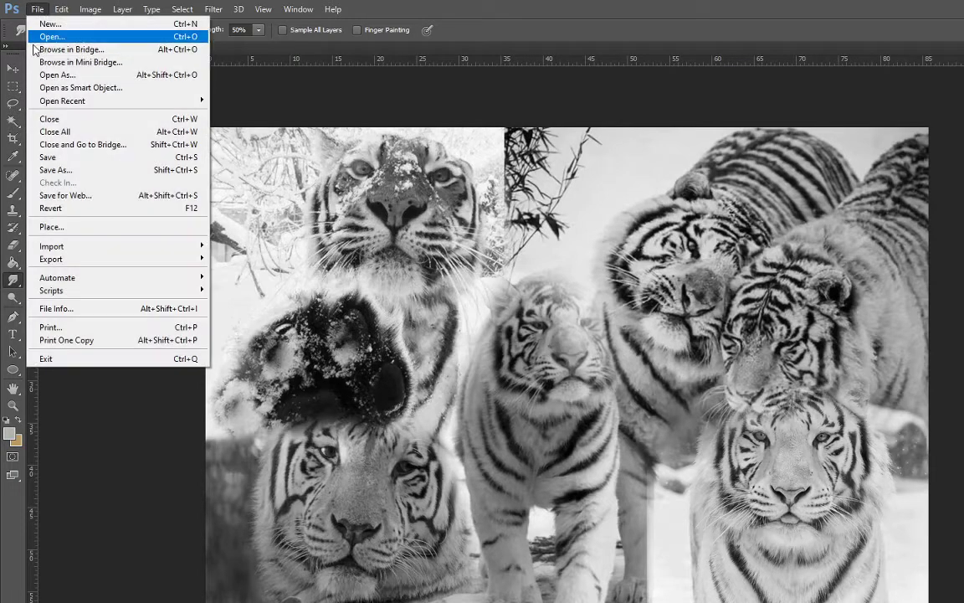
pyautogui.click(52, 171)
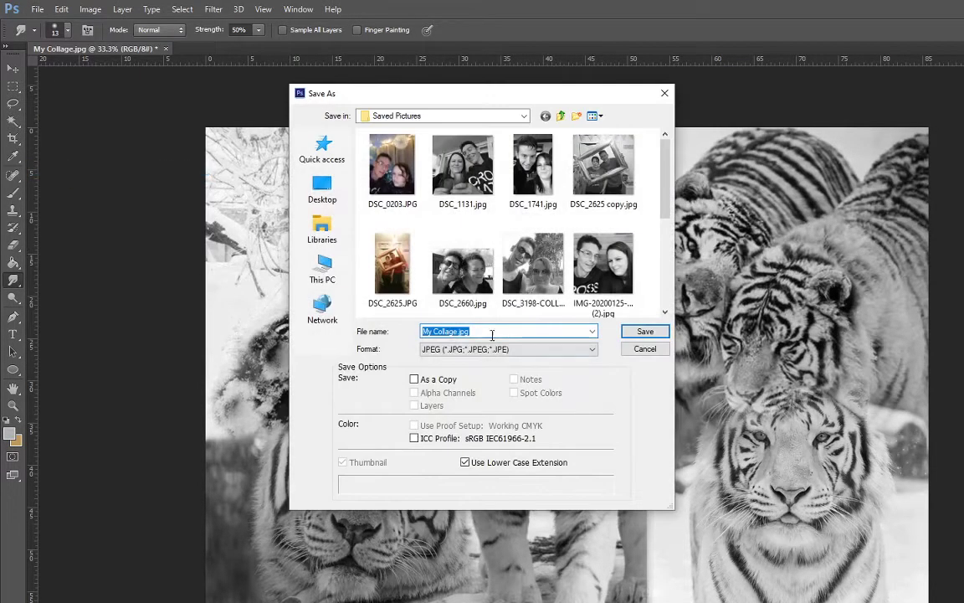
pyautogui.click(458, 331)
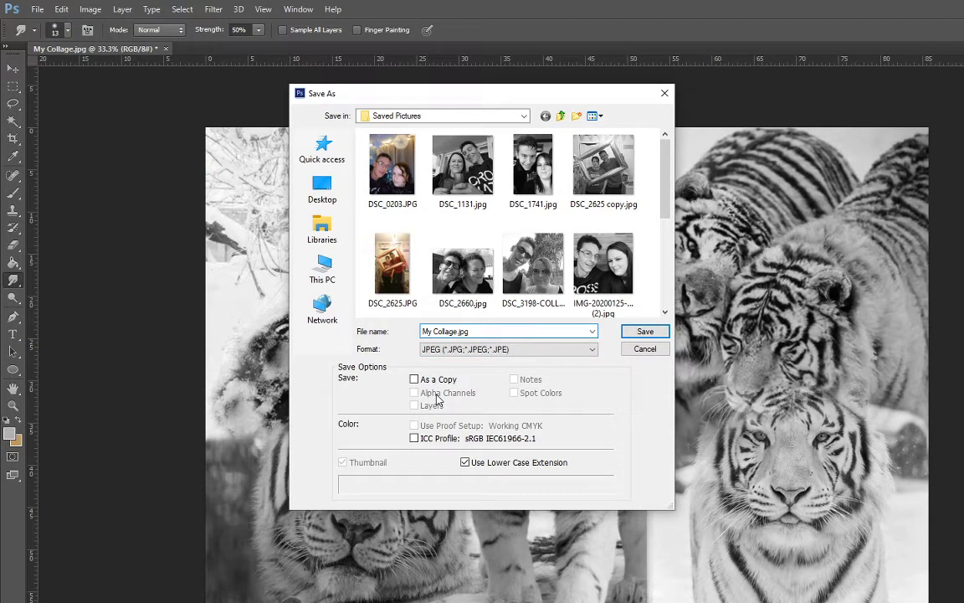
pyautogui.write('baw')
pyautogui.click(643, 332)
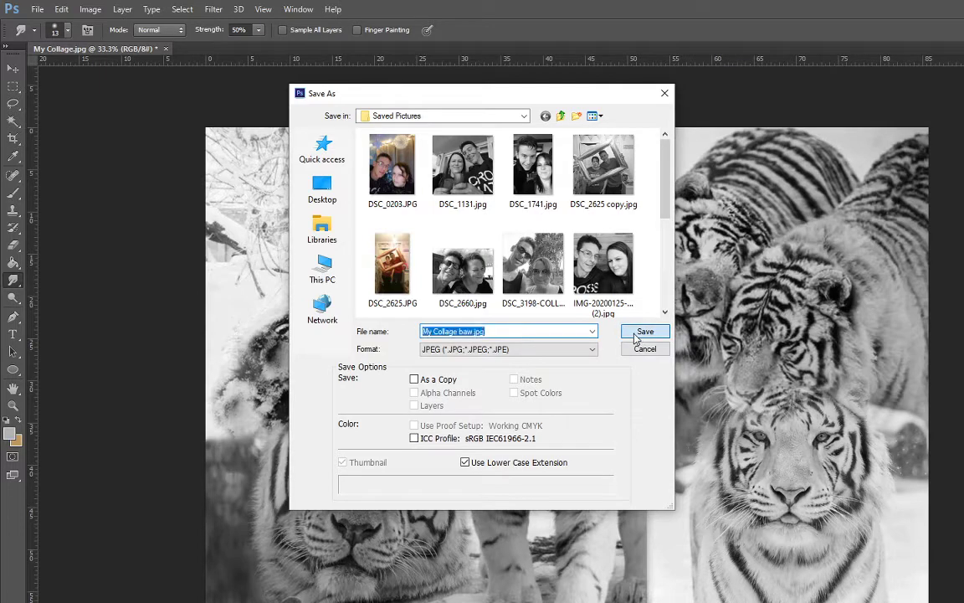
pyautogui.click(559, 154)
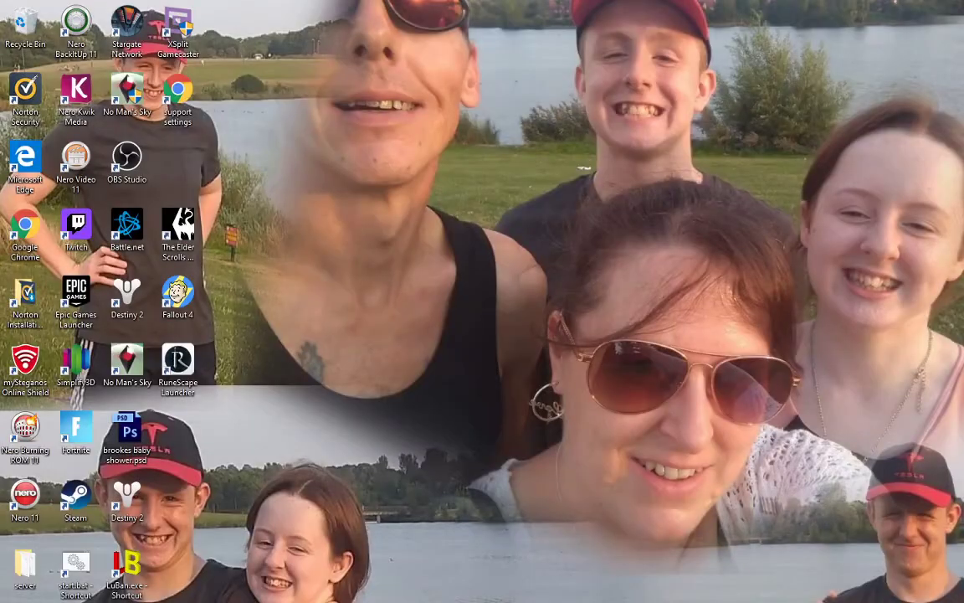
# Switch to LuBan in a maximized window and create a new lithophane, keeping the Cylinder shape
pyautogui.doubleClick(126, 569)
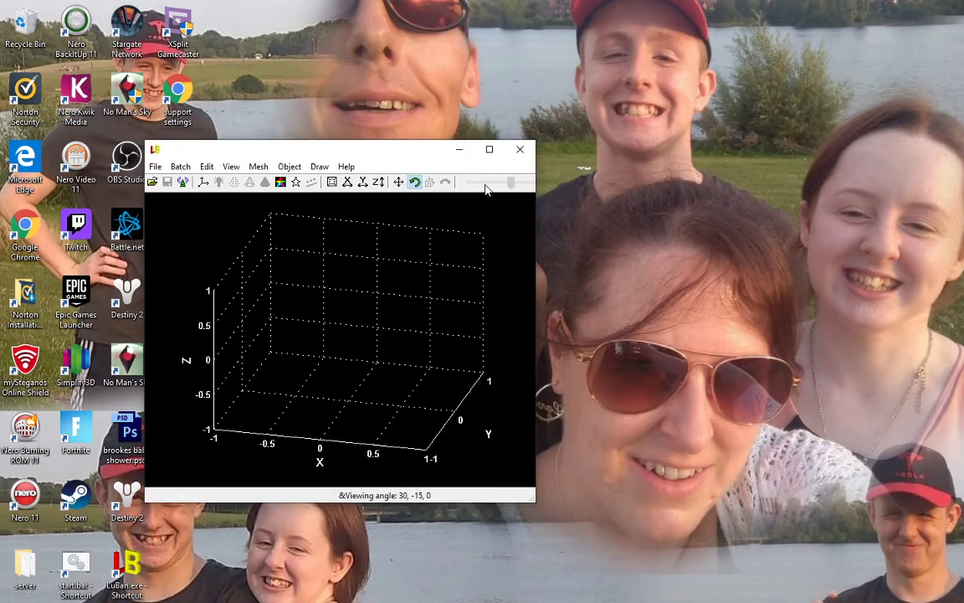
pyautogui.click(489, 149)
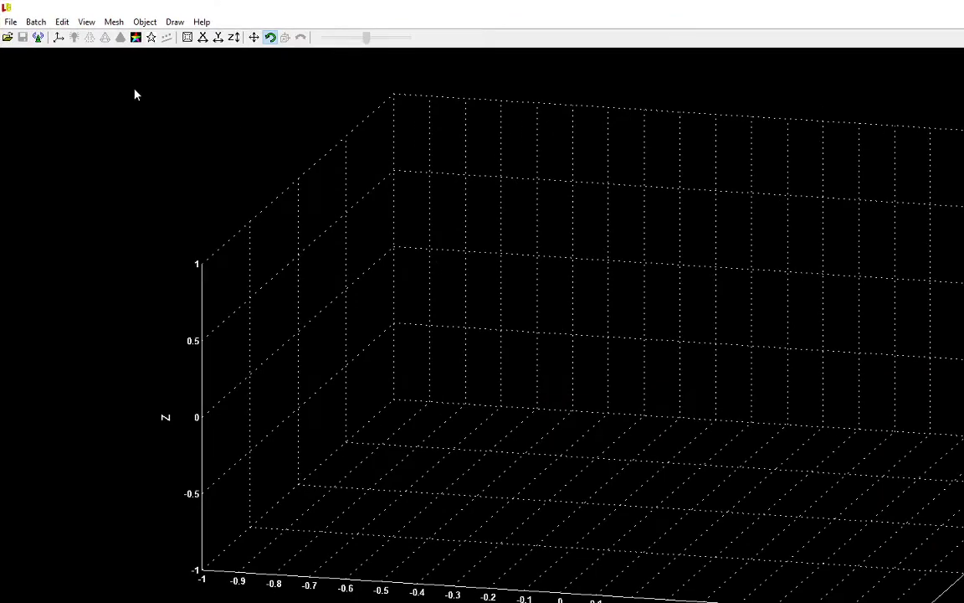
pyautogui.click(11, 22)
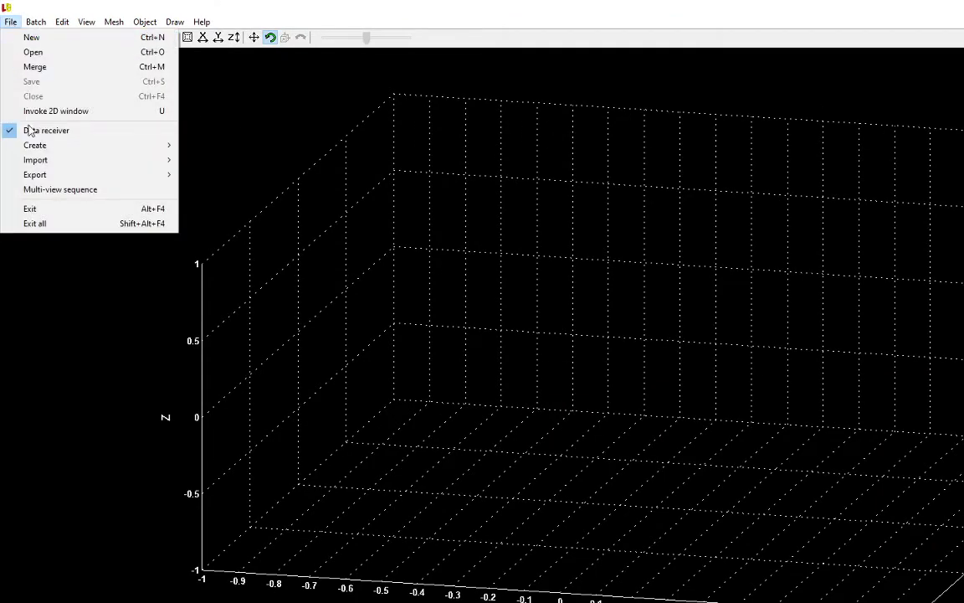
pyautogui.moveTo(38, 149)
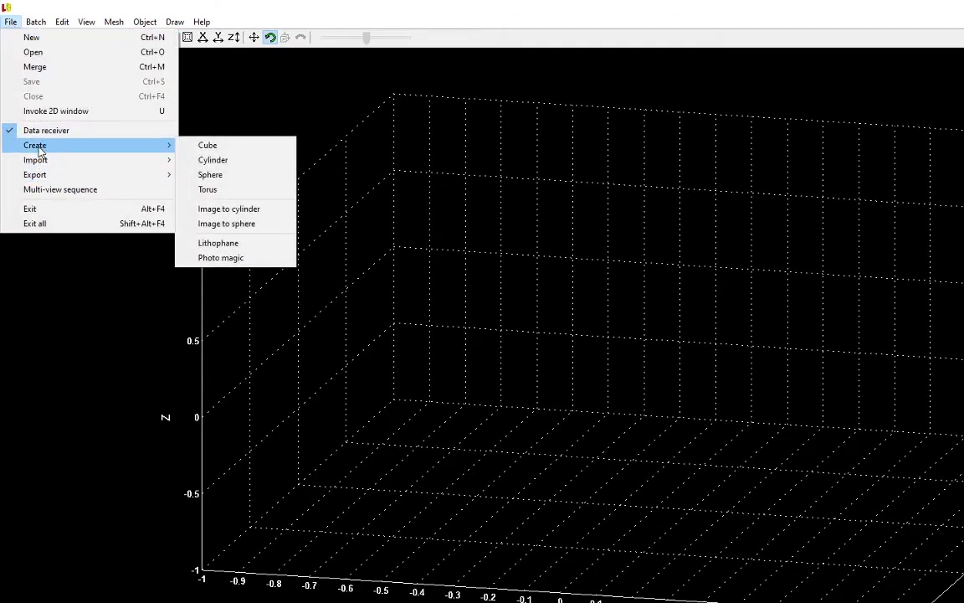
pyautogui.click(220, 243)
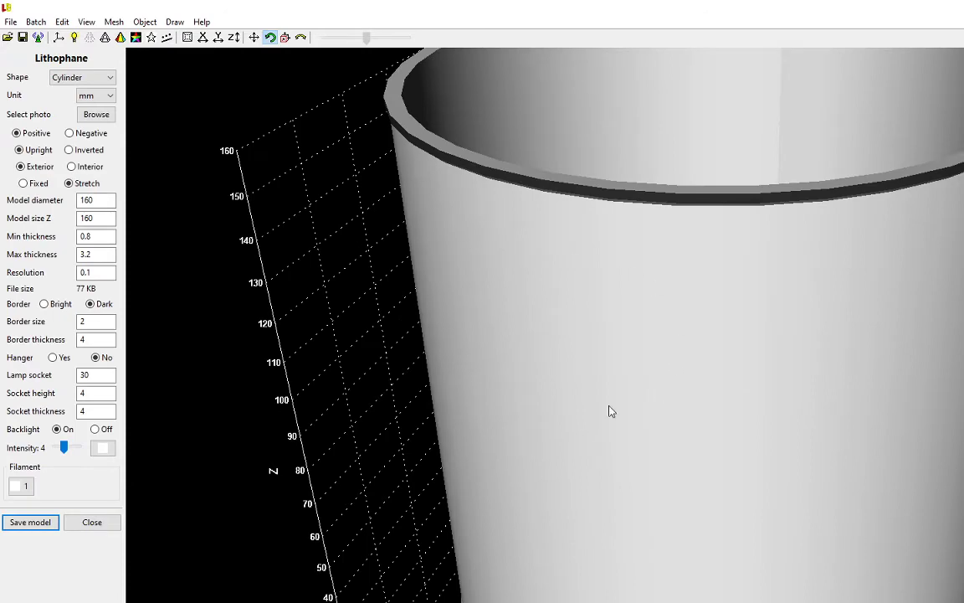
pyautogui.moveTo(409, 382); pyautogui.dragTo(385, 355)
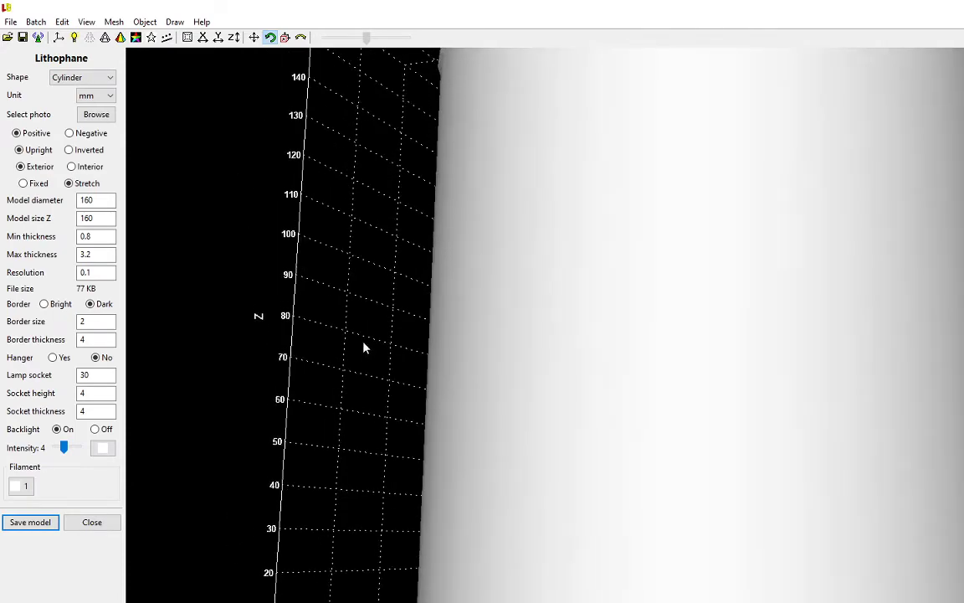
pyautogui.click(103, 76)
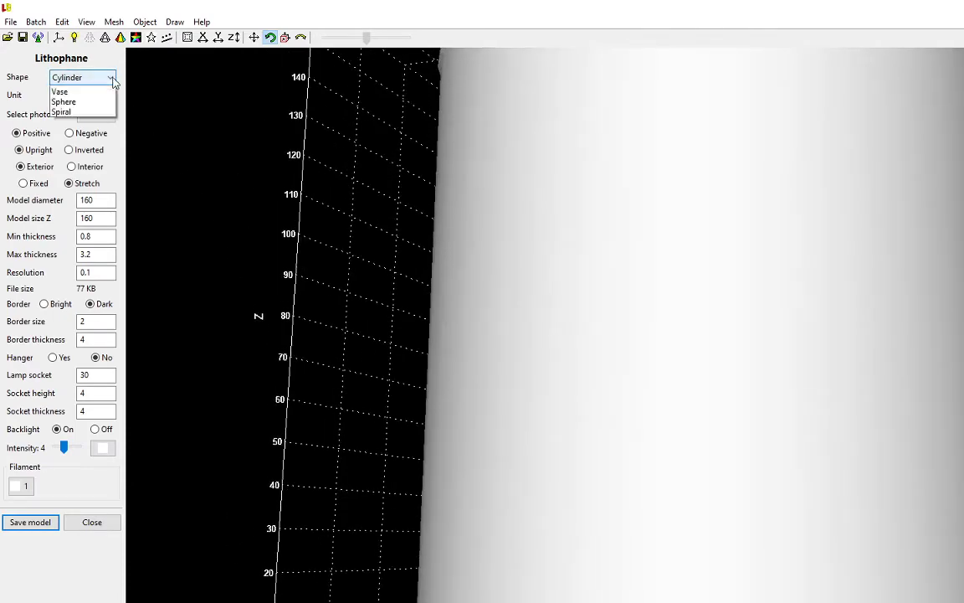
pyautogui.click(60, 151)
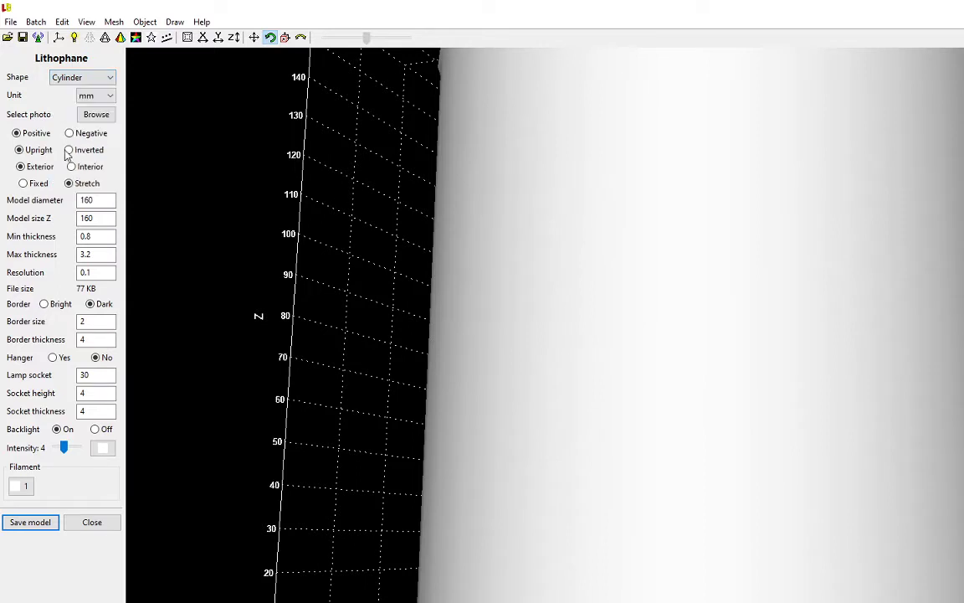
# Start selecting a photo for the lithophane and go to the Saved Pictures folder inside Pictures
pyautogui.click(95, 118)
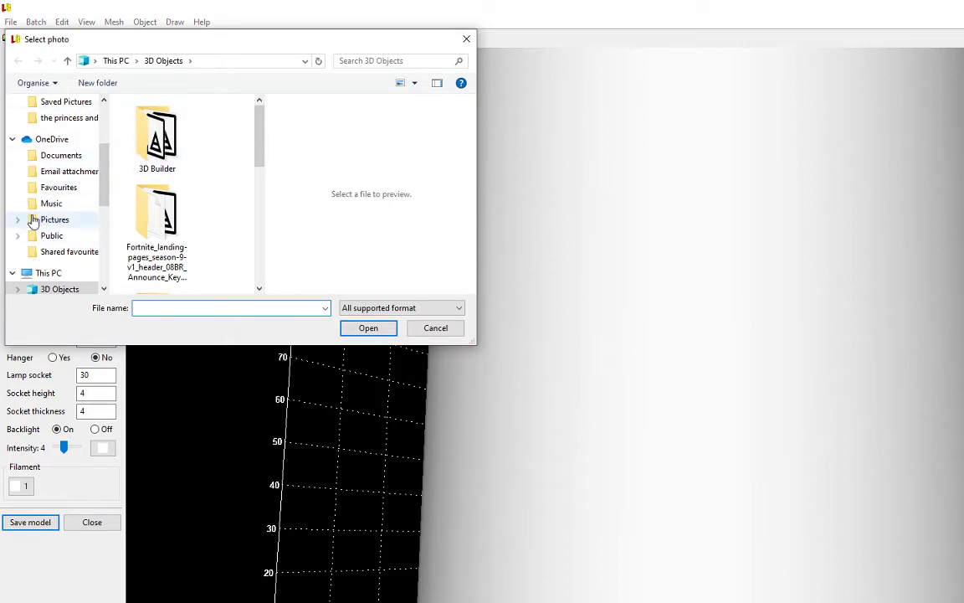
pyautogui.scroll(1, 39, 142)
pyautogui.scroll(-2, 42, 142)
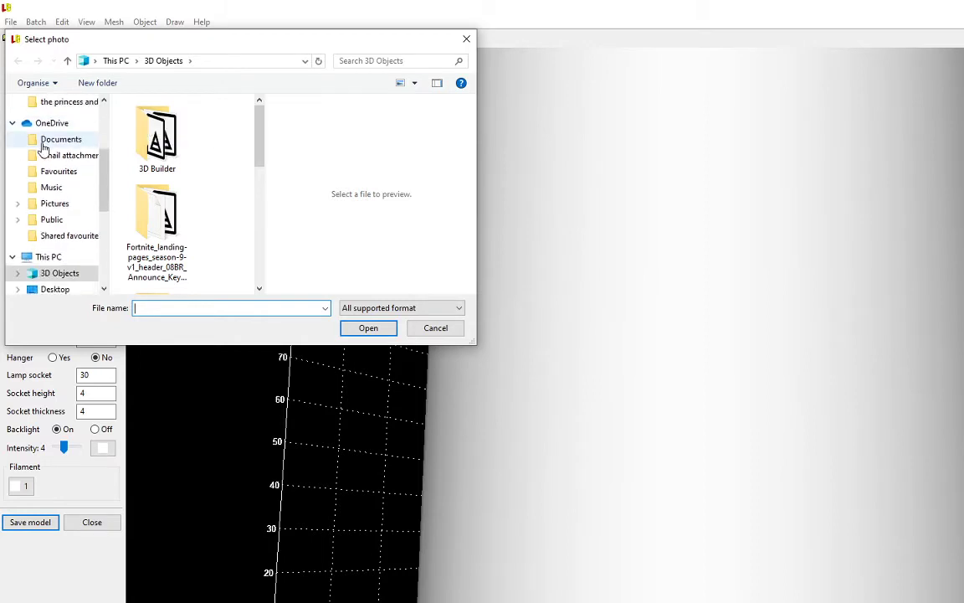
pyautogui.scroll(4, 43, 148)
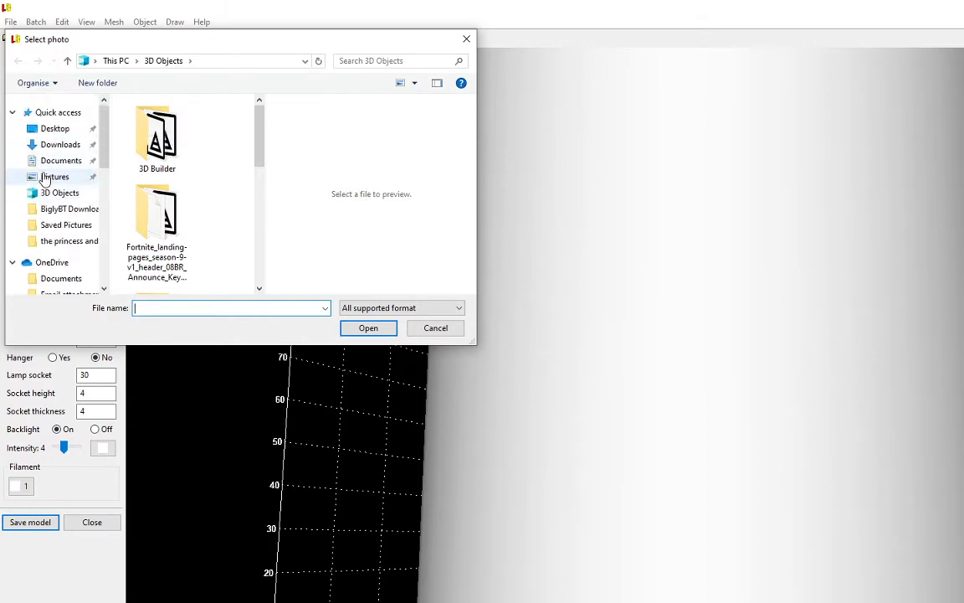
pyautogui.click(42, 178)
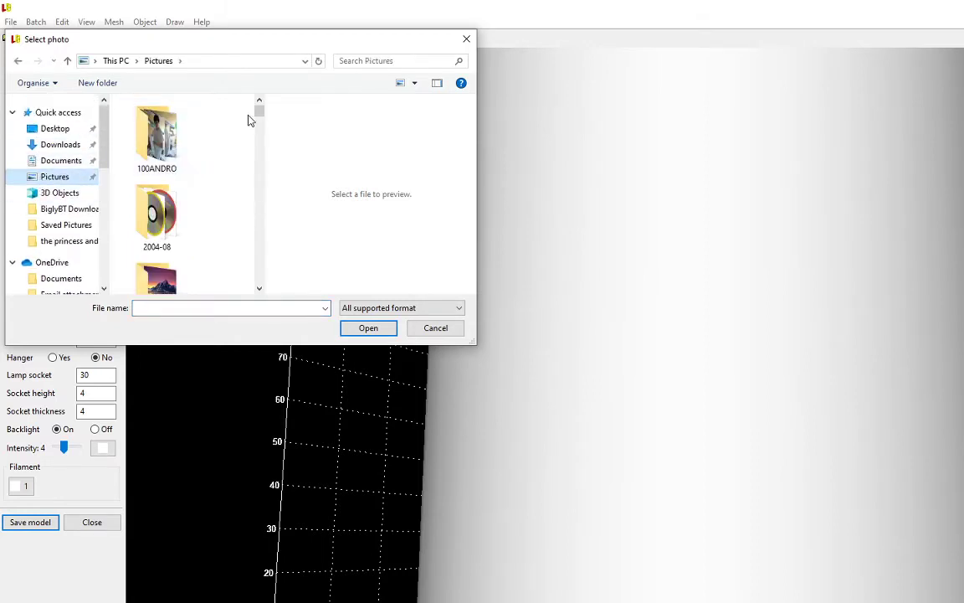
pyautogui.scroll(-1, 248, 131)
pyautogui.scroll(-10, 242, 138)
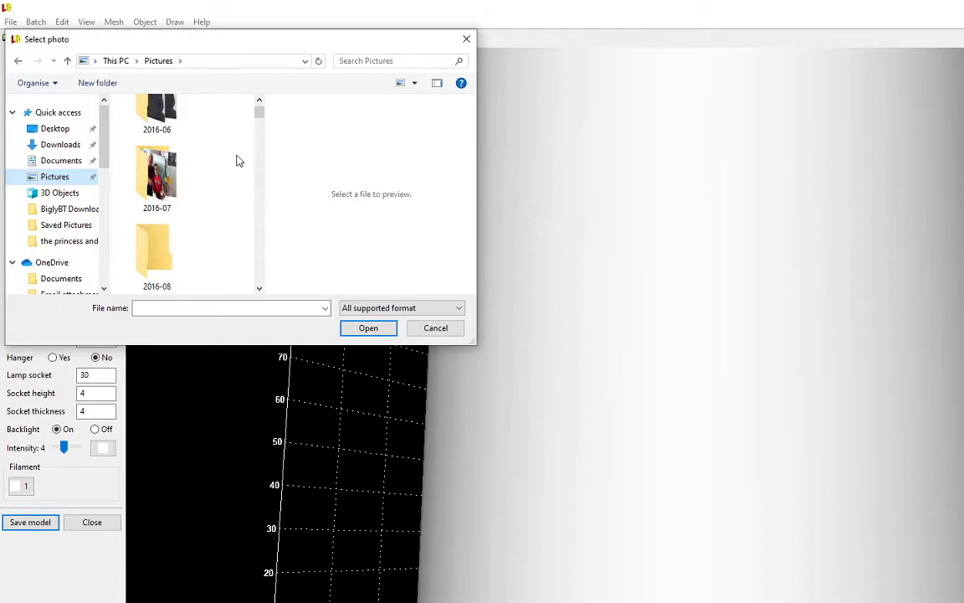
pyautogui.scroll(-10, 237, 168)
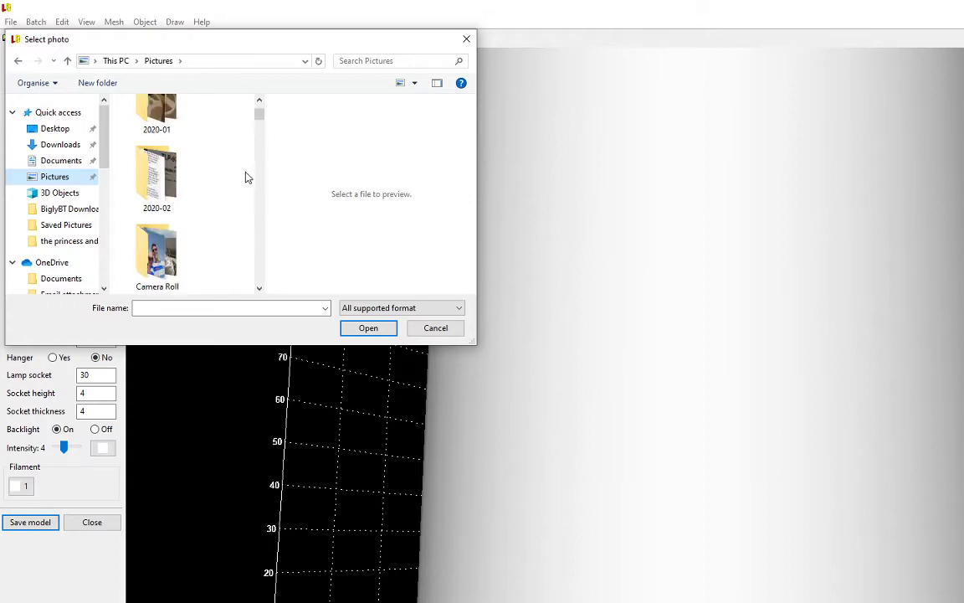
pyautogui.scroll(-2, 251, 182)
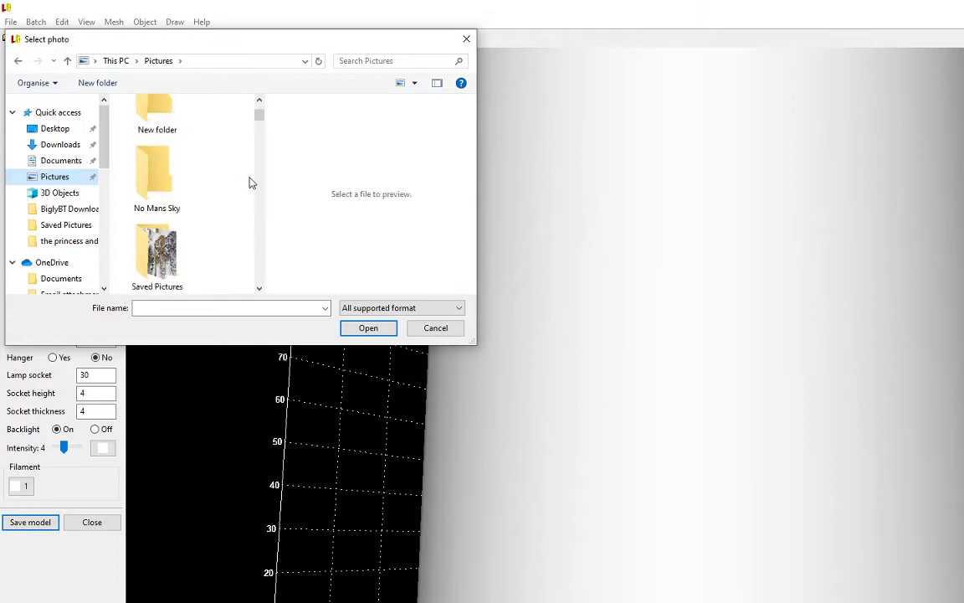
pyautogui.doubleClick(159, 251)
# Load My Collage baw.jpg as the photo wrapped around the cylinder lithophane
pyautogui.scroll(-3, 171, 149)
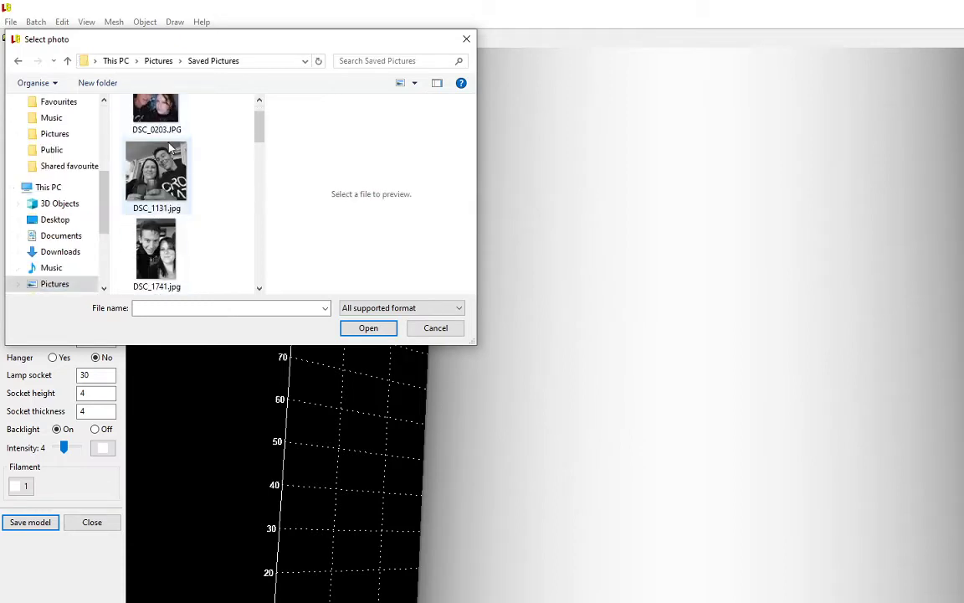
pyautogui.scroll(-4, 171, 149)
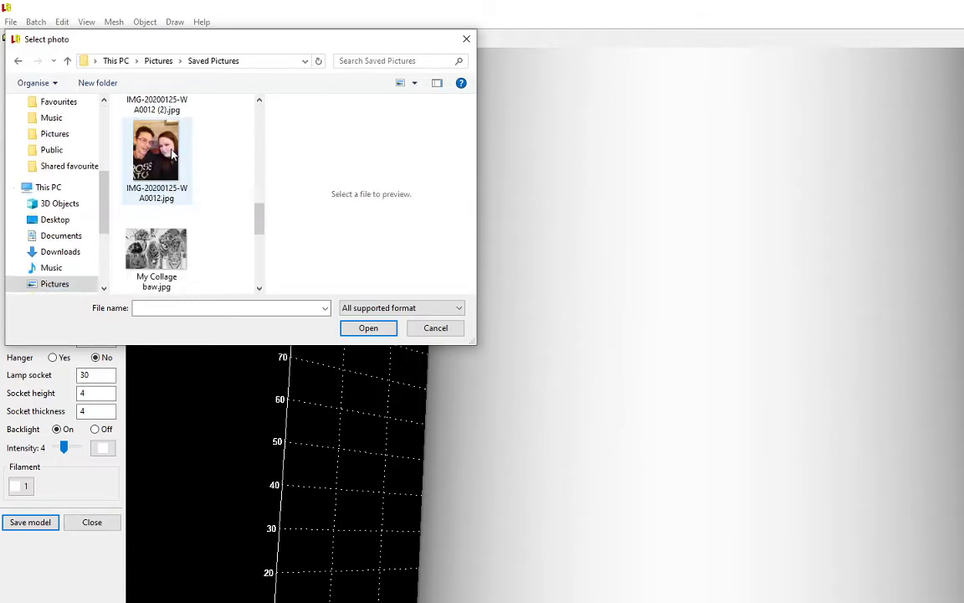
pyautogui.click(163, 251)
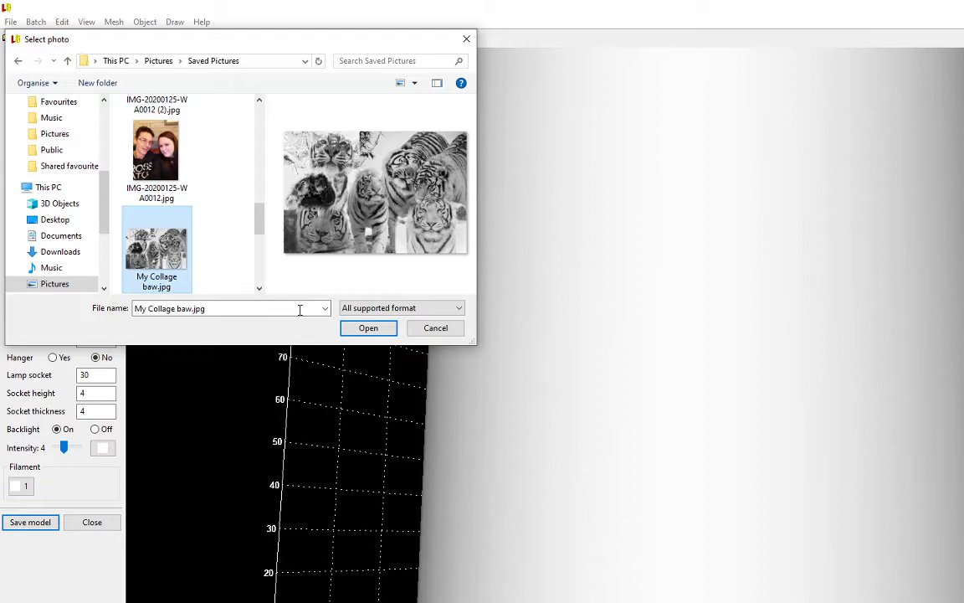
pyautogui.click(367, 329)
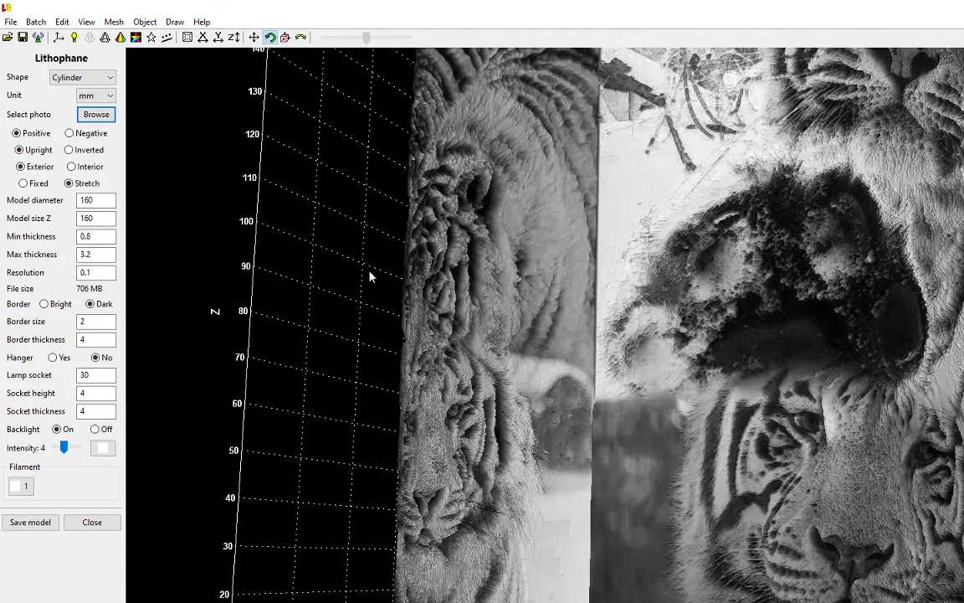
pyautogui.moveTo(369, 271); pyautogui.dragTo(350, 308)
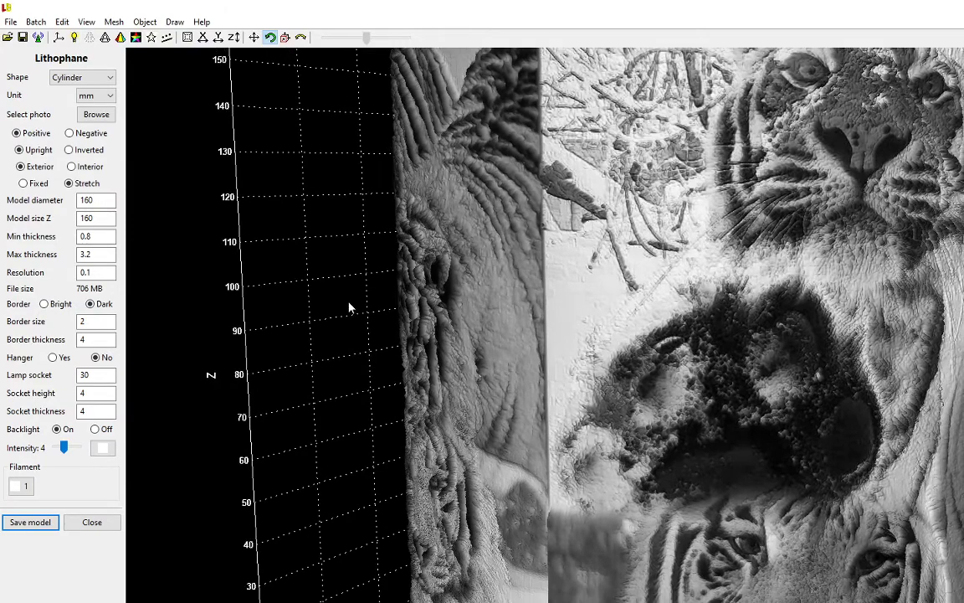
pyautogui.scroll(-5, 350, 308)
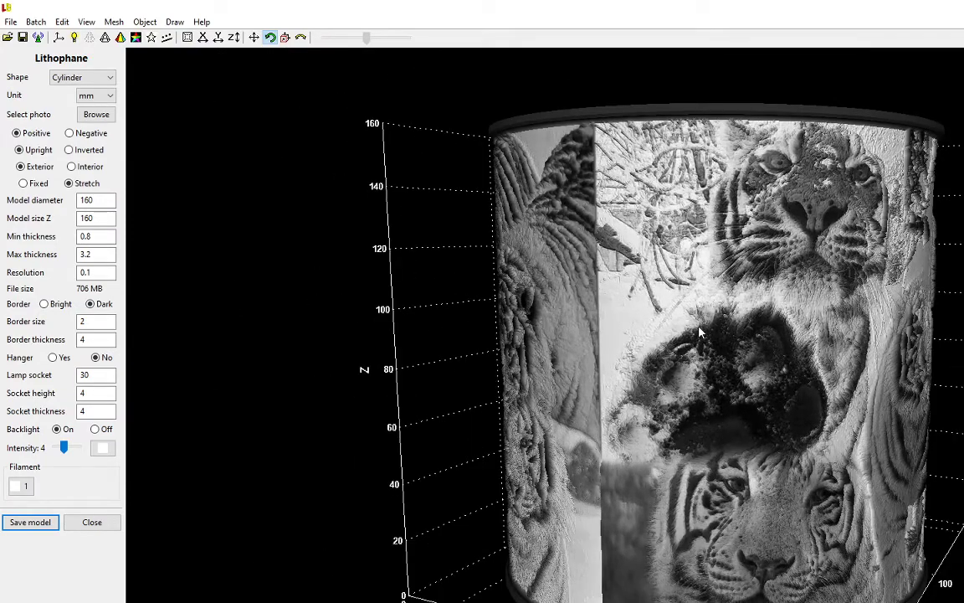
# Examine the cylinder lithophane from several sides, including the tiger images around the wall and the lamp socket ring with its spokes
pyautogui.moveTo(629, 292); pyautogui.dragTo(534, 313)
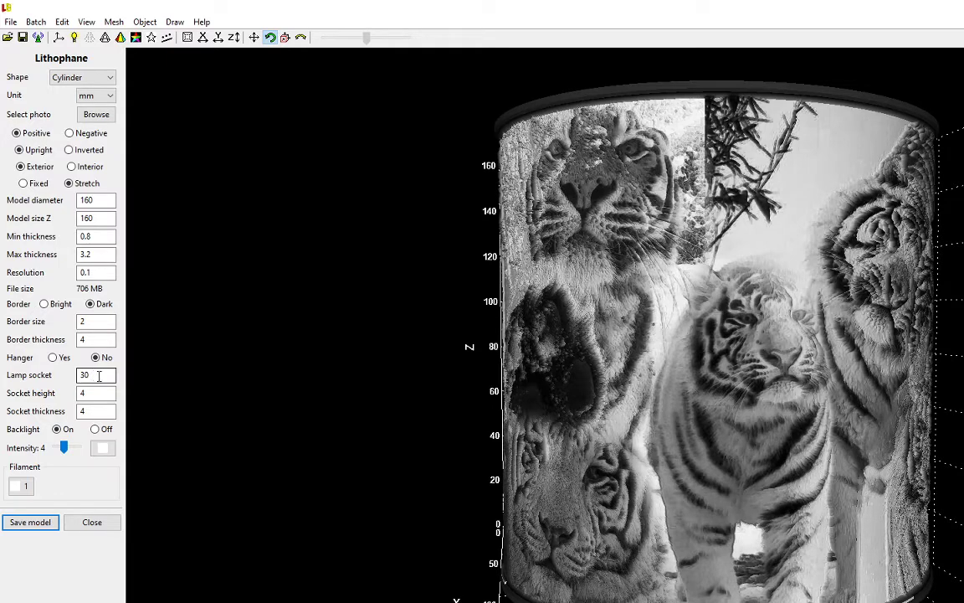
pyautogui.moveTo(637, 522); pyautogui.dragTo(667, 351)
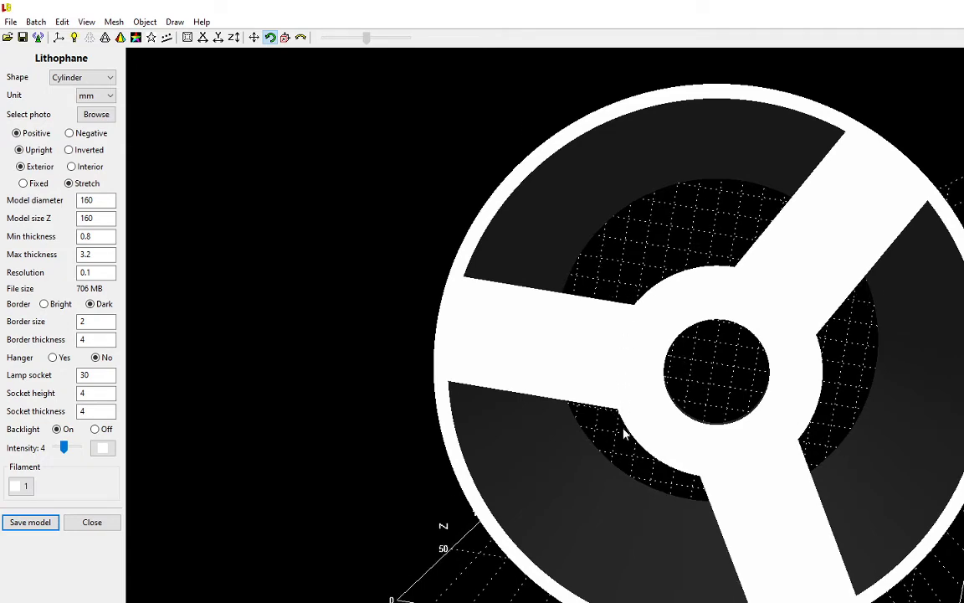
pyautogui.moveTo(624, 428); pyautogui.dragTo(129, 428)
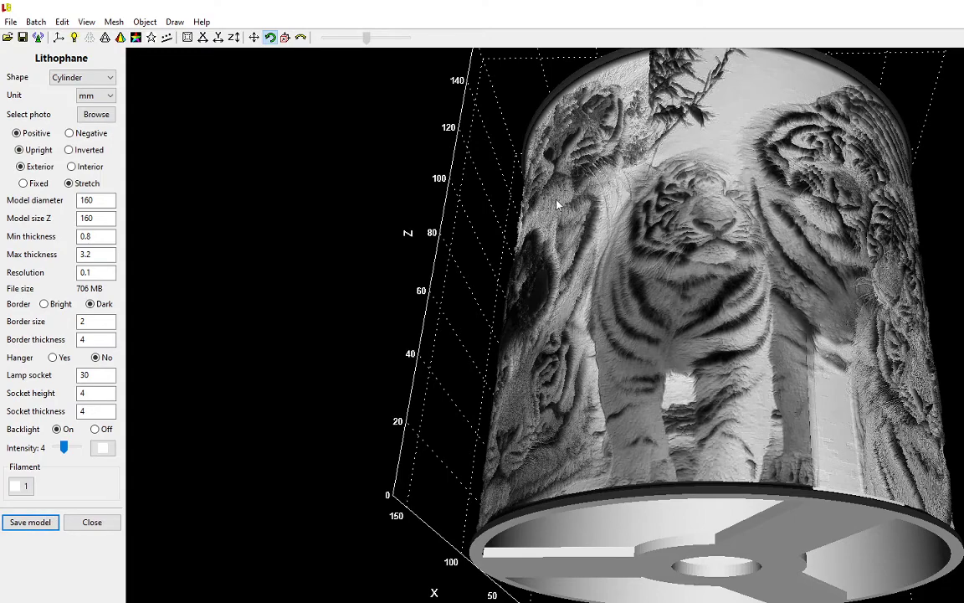
pyautogui.moveTo(559, 252)
pyautogui.mouseDown()
pyautogui.moveTo(554, 269)
pyautogui.moveTo(557, 262)
pyautogui.mouseUp()
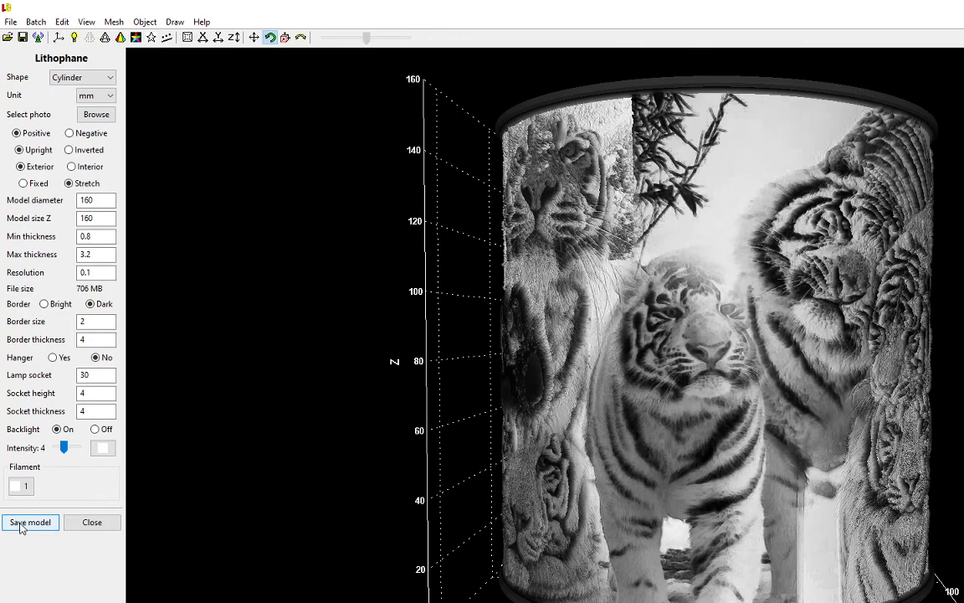
# Start saving the lithophane model and try to use a folder named tiger lampshade inside Saved Pictures as the destination
pyautogui.click(21, 524)
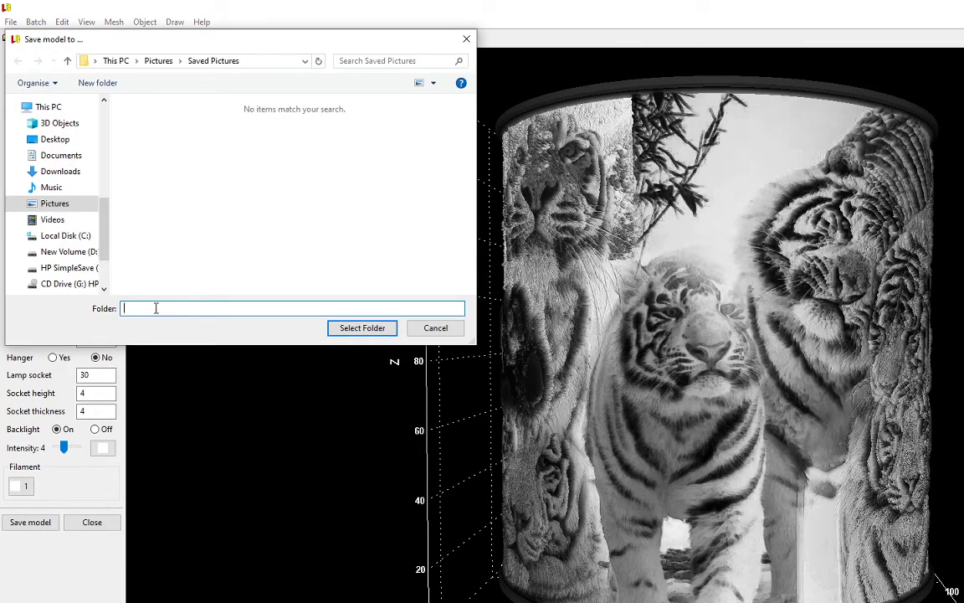
pyautogui.write('tiger lampshade')
pyautogui.click(377, 330)
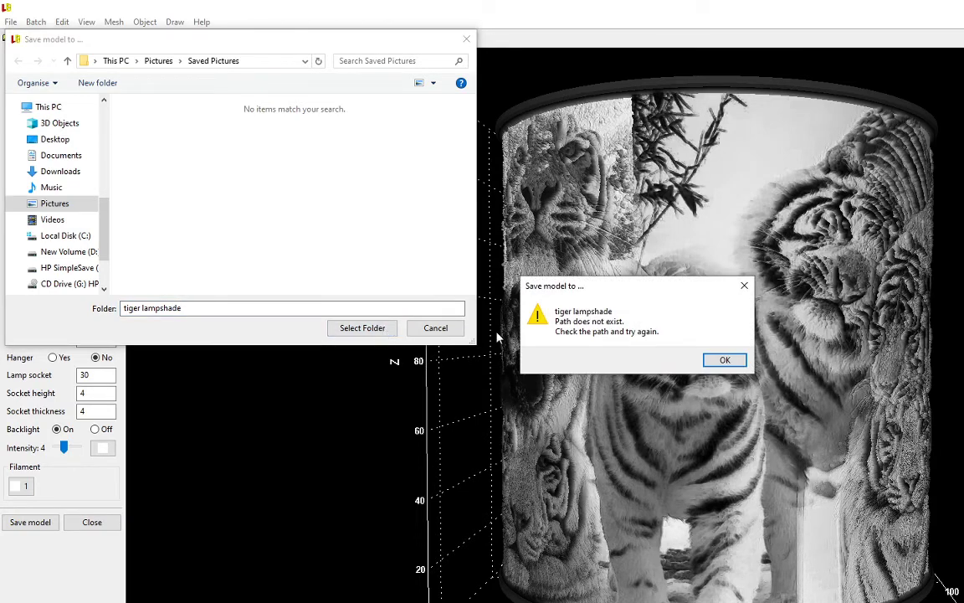
pyautogui.click(732, 365)
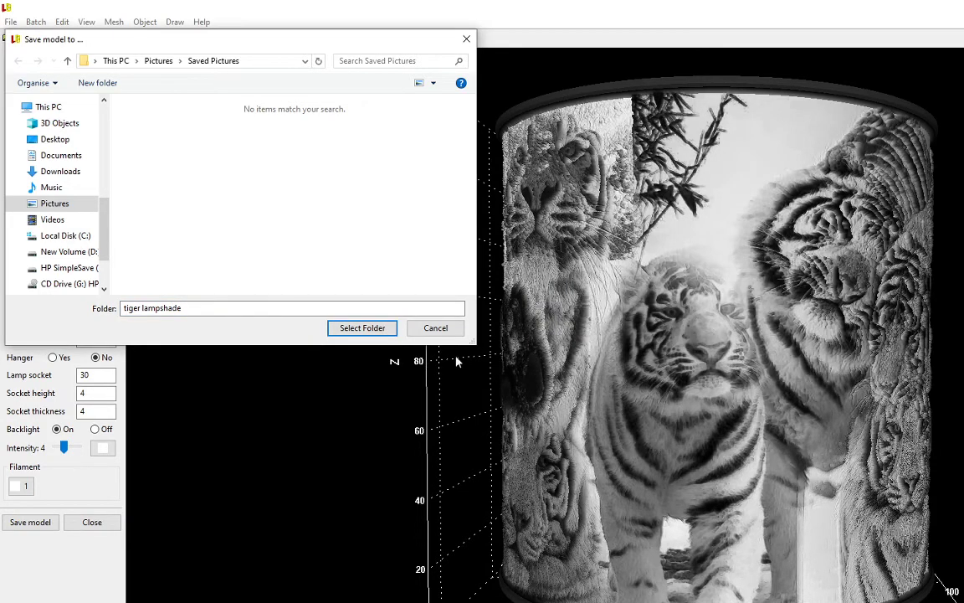
# Choose the 3D Objects folder as the destination and save the lithophane model there
pyautogui.click(208, 65)
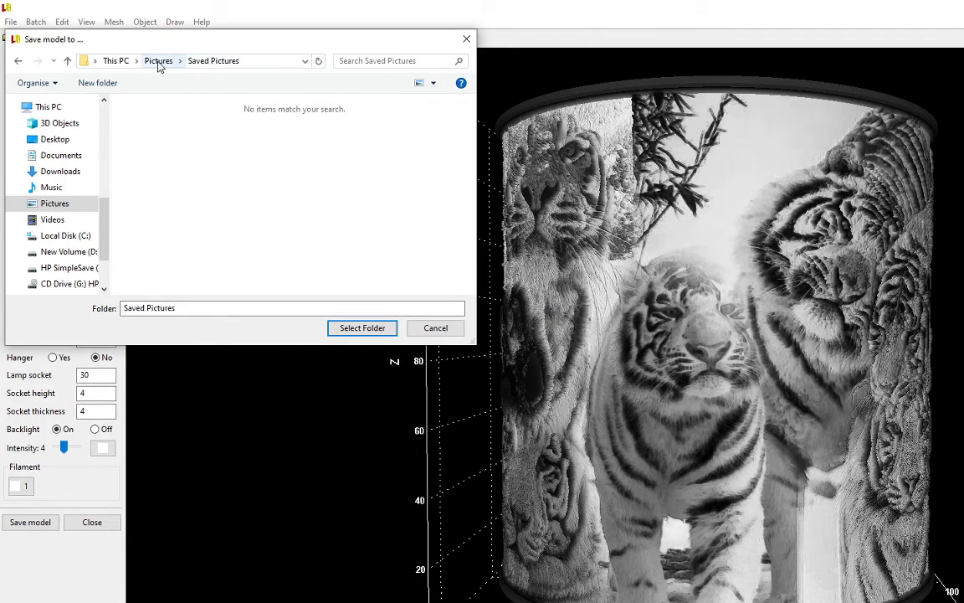
pyautogui.click(67, 126)
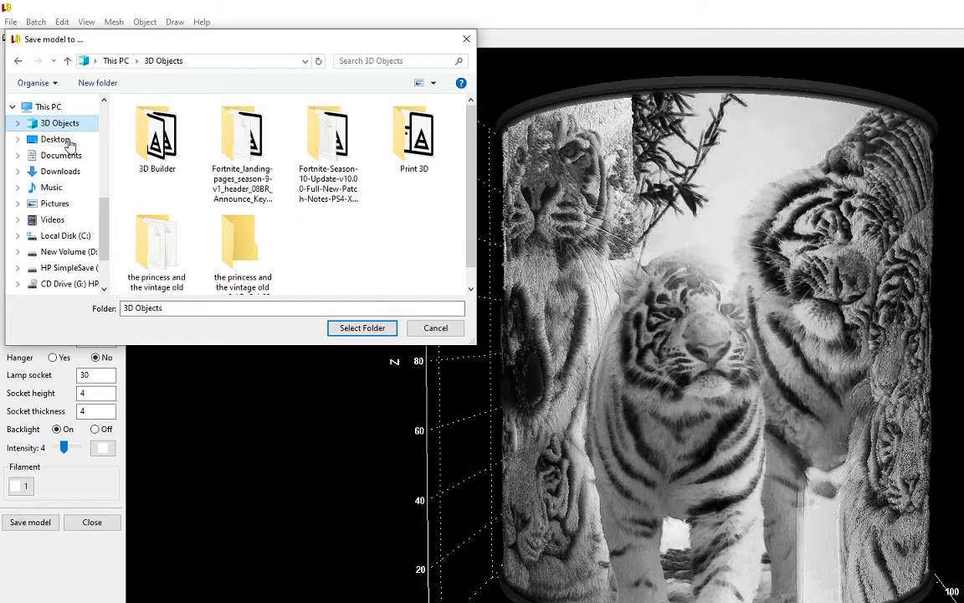
pyautogui.click(366, 329)
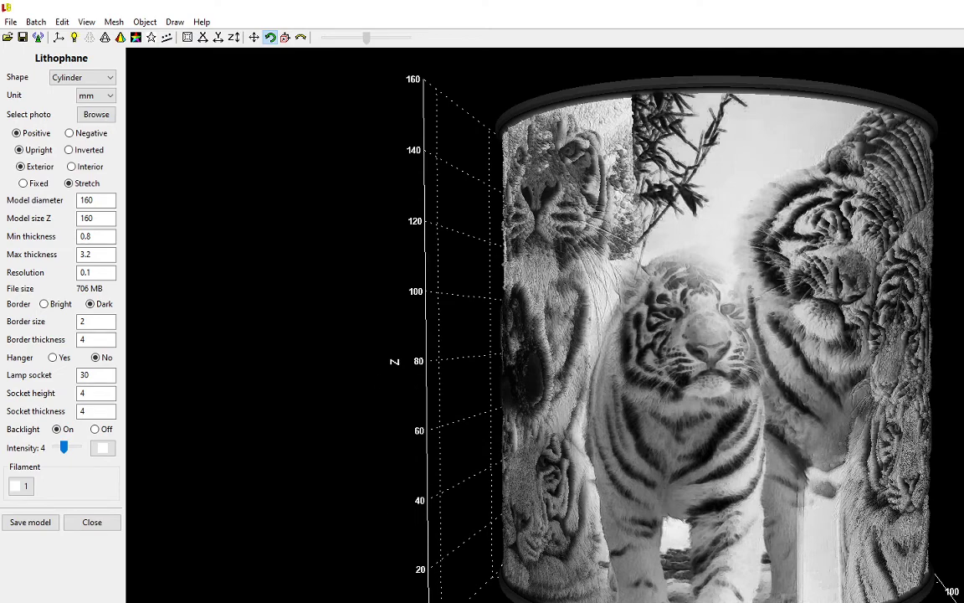
# Check the exported model files in File Explorer, in the My Collage baw_LP_Cyl_15-14-05 folder inside 3D Objects, and close the window
pyautogui.press('super+e')
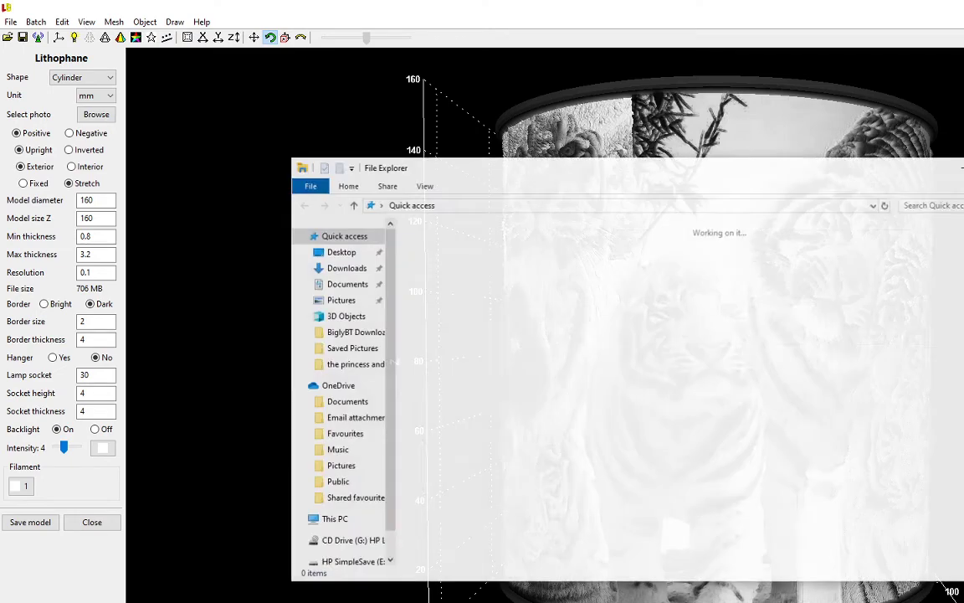
pyautogui.doubleClick(471, 309)
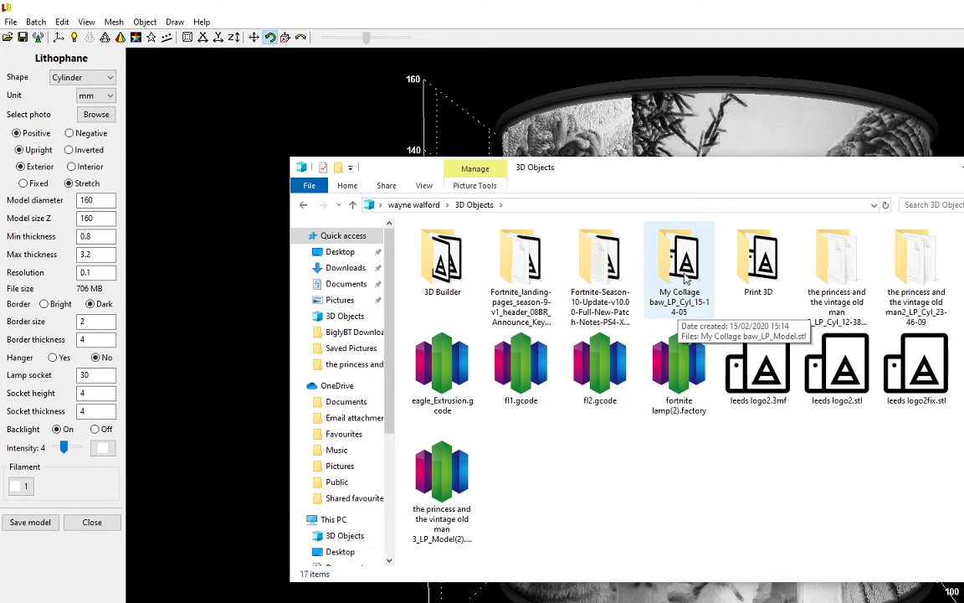
pyautogui.doubleClick(685, 279)
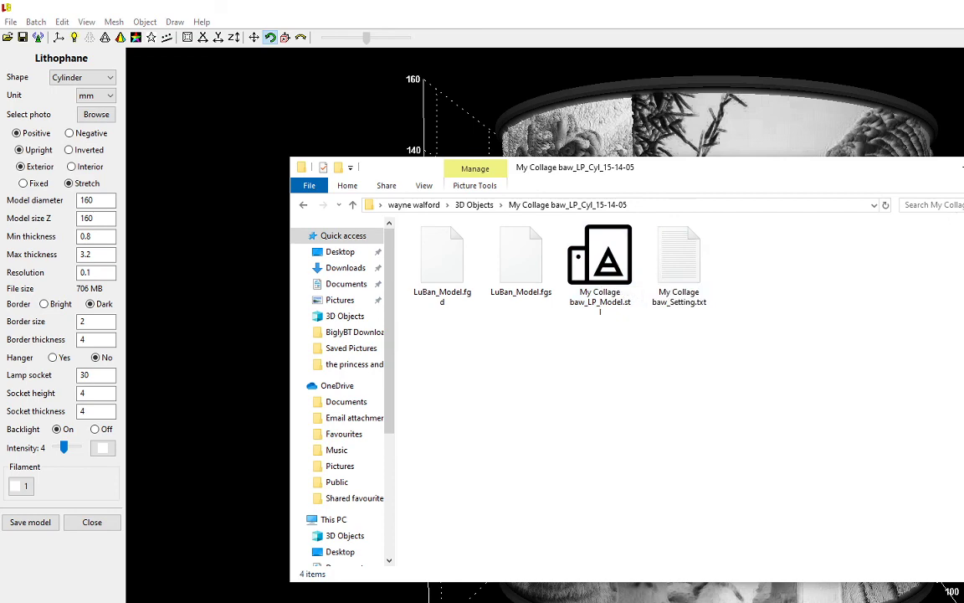
pyautogui.click(963, 166)
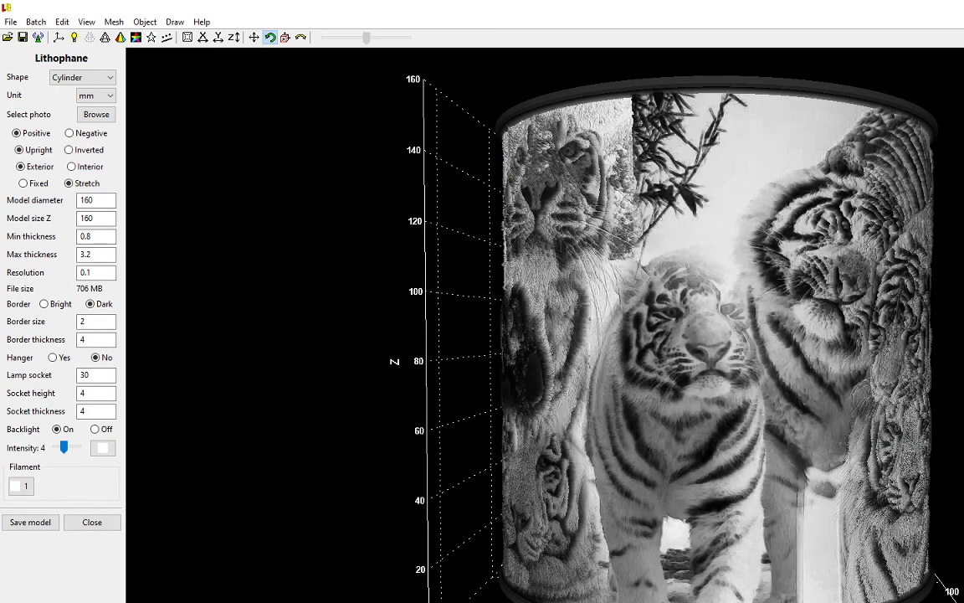
pyautogui.hotkey('alt', 'Tab')
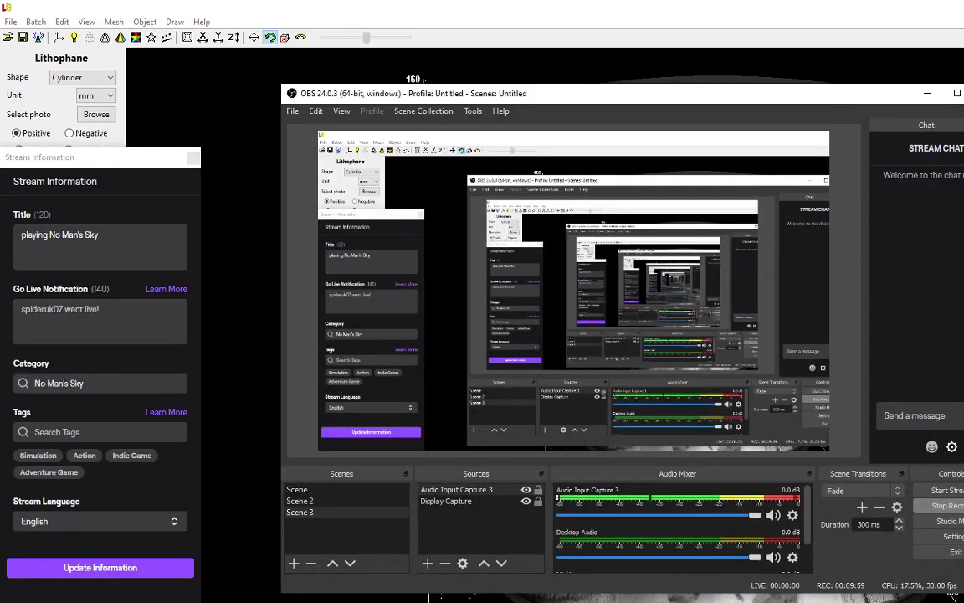